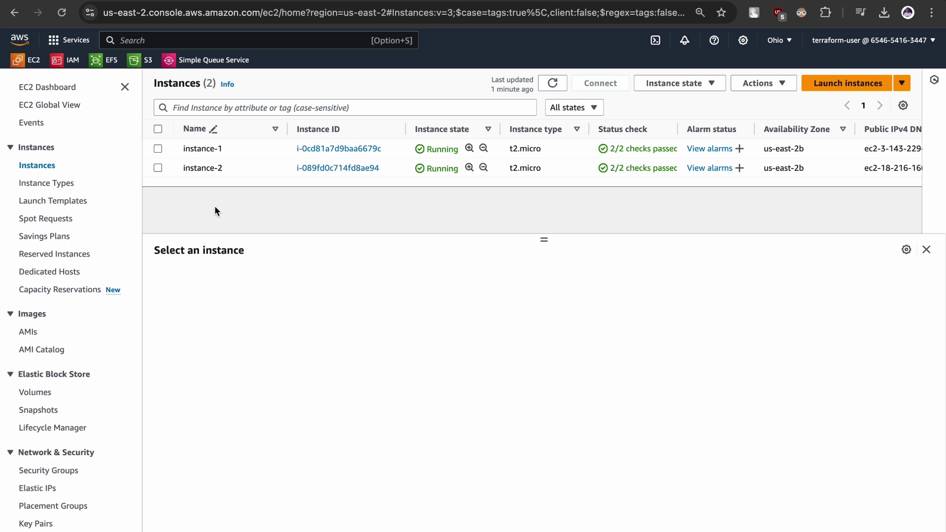
- Copy instance-1's public IPv4 address and open it over http in a new browser tab to check its web page
left_click(158, 149)
left_click(424, 340)
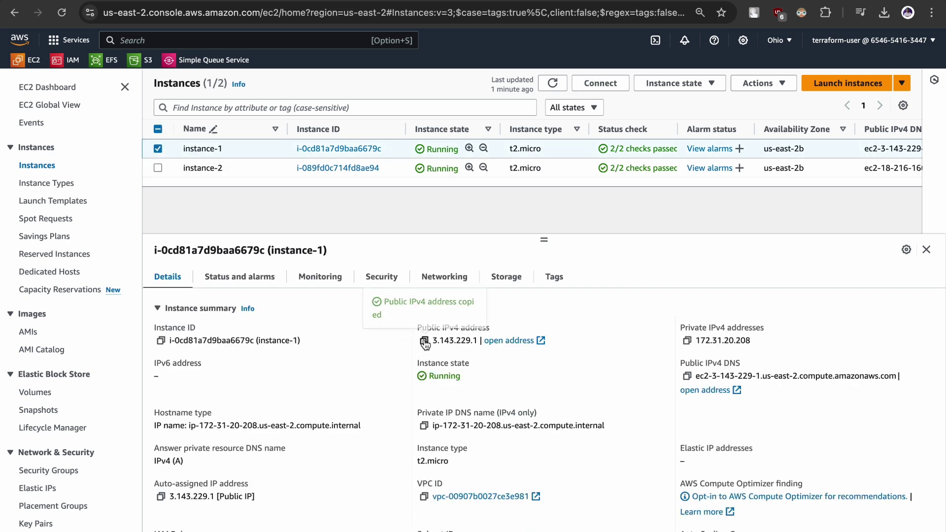
key("ctrl+t")
type("http")
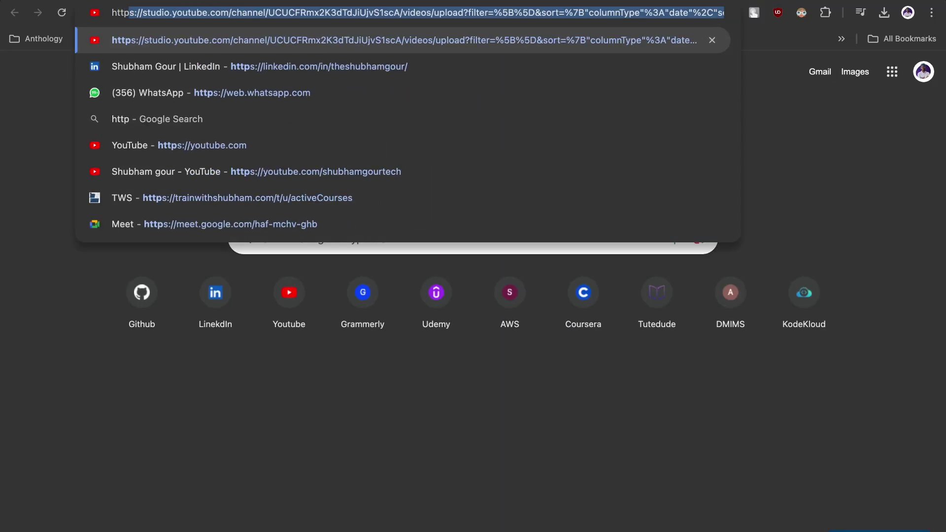
type("://")
key("ctrl+v")
key("Return")
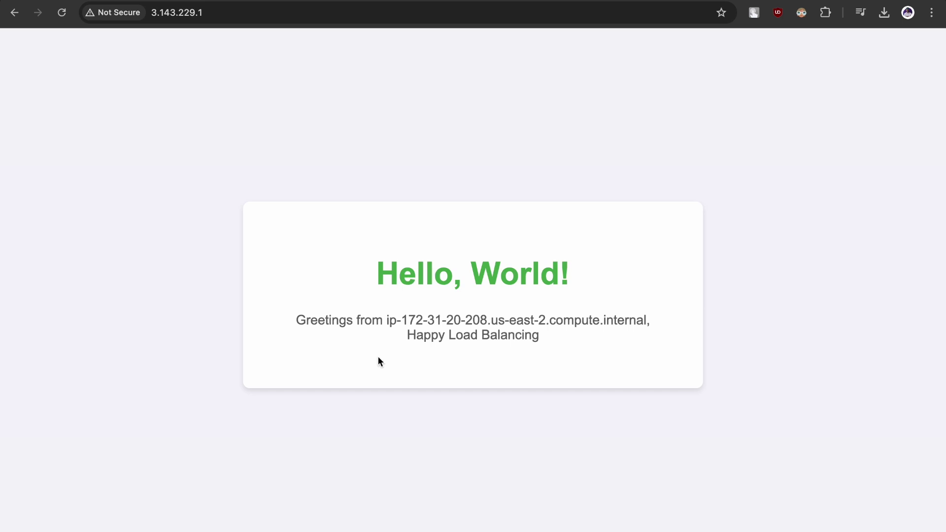
left_click_drag(596, 387, 327, 280)
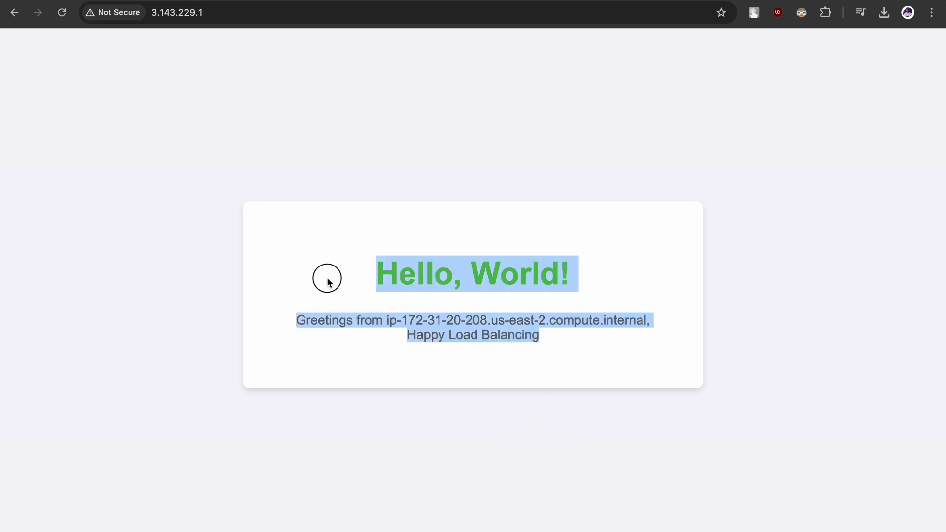
left_click(327, 282)
- Return to the EC2 instances and examine the security group source in instance-1's inbound rules
key("ctrl+shift+Tab")
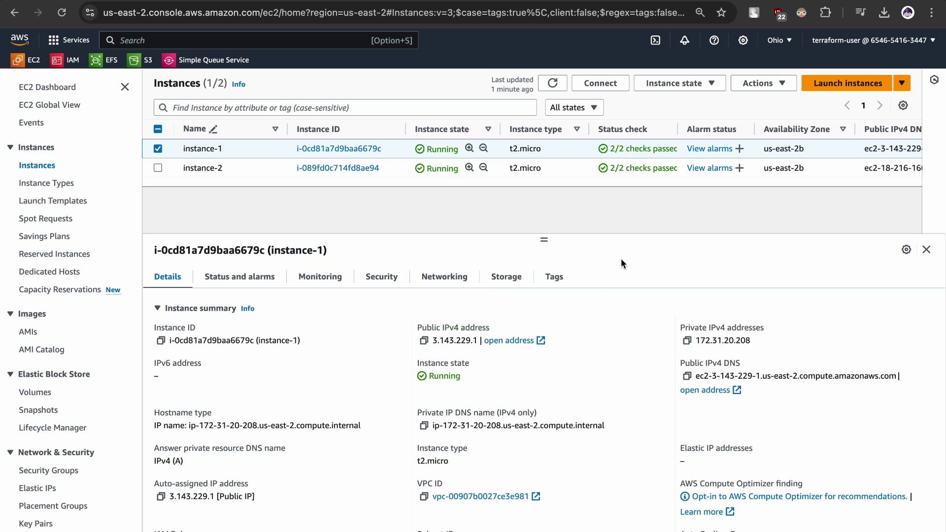
left_click(380, 275)
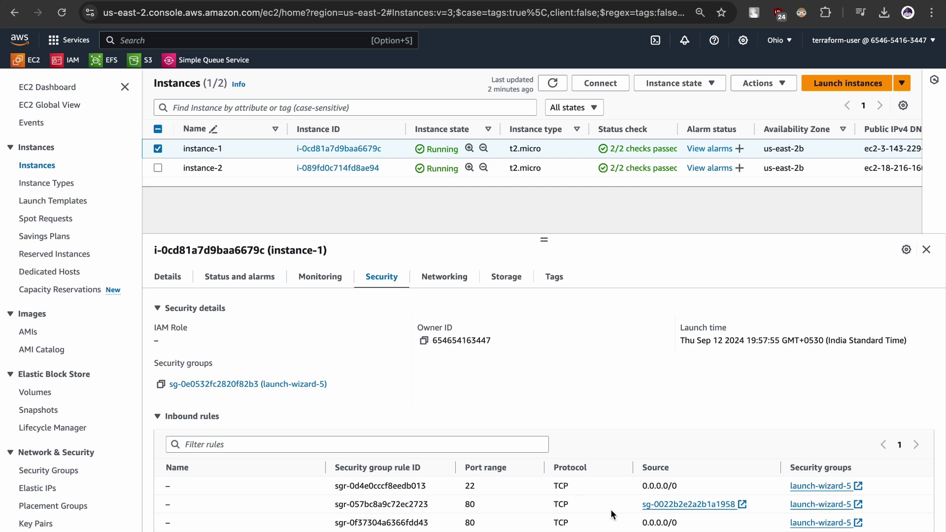
left_click_drag(625, 507, 728, 512)
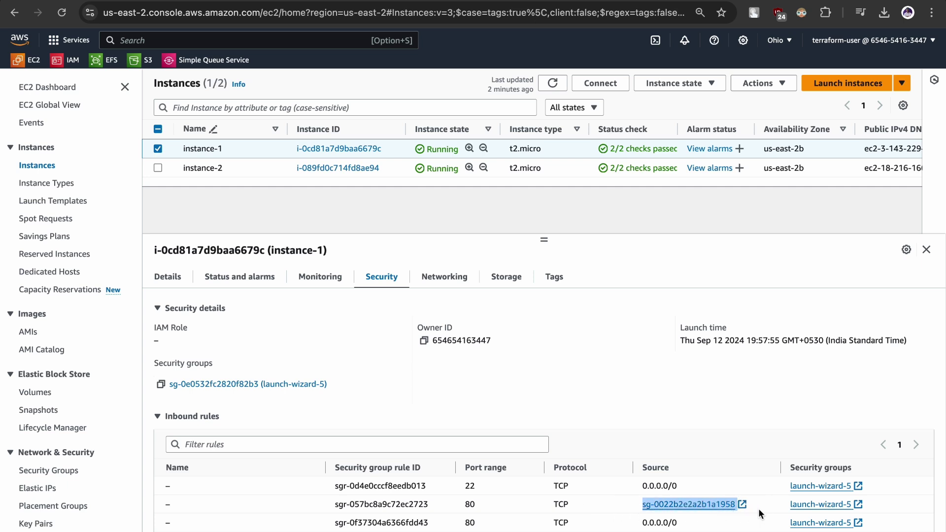
left_click(590, 253)
- Search the console for "load" and open the EC2 load balancers page
left_click(258, 40)
type("load")
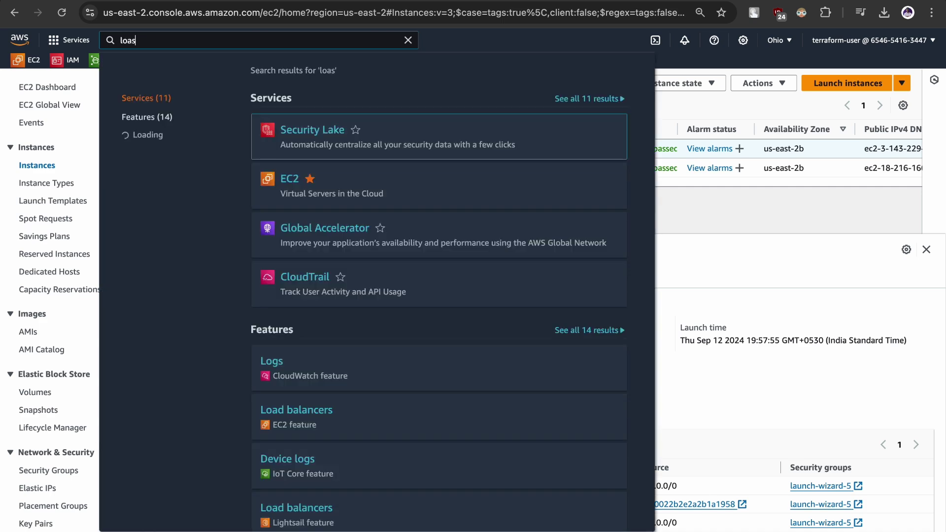
left_click(308, 135)
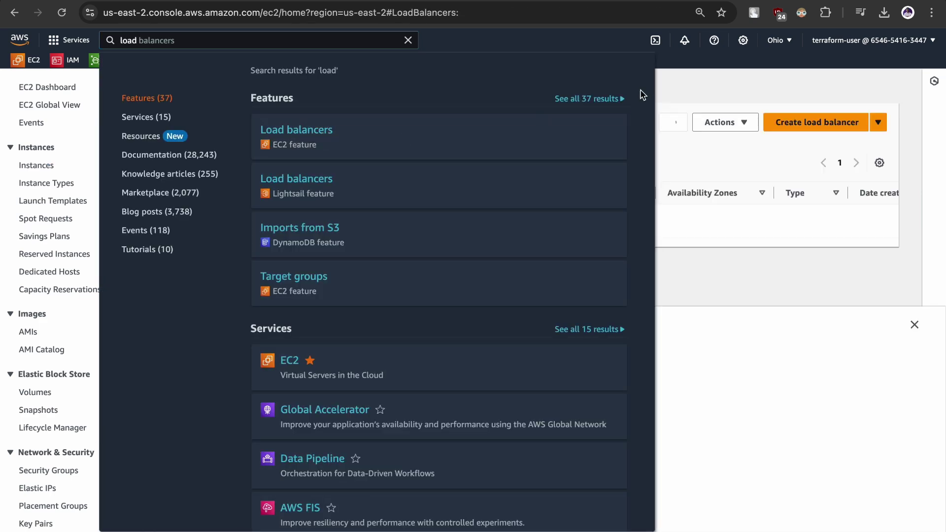
left_click(677, 88)
- Start creating a load balancer and choose the Network Load Balancer type
left_click(787, 123)
scroll(240, 64, "down", 1)
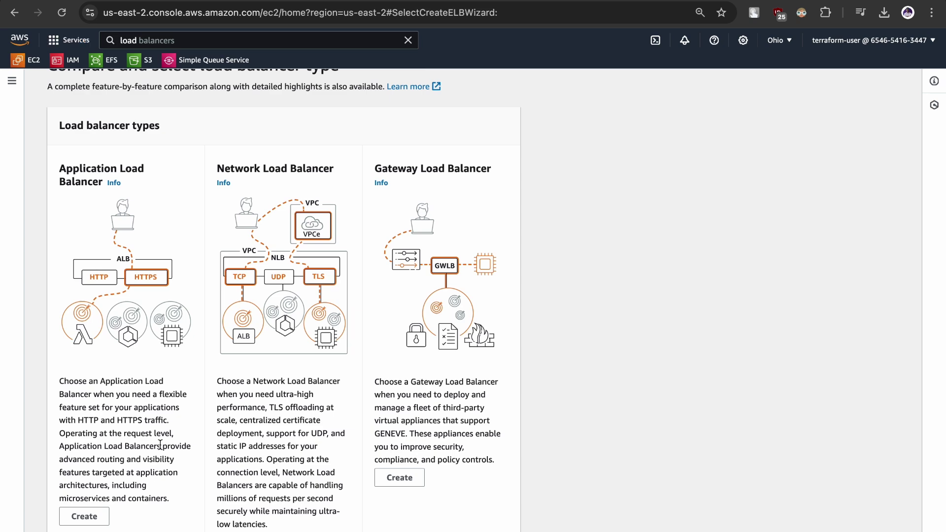
scroll(258, 447, "down", 1)
left_click(251, 481)
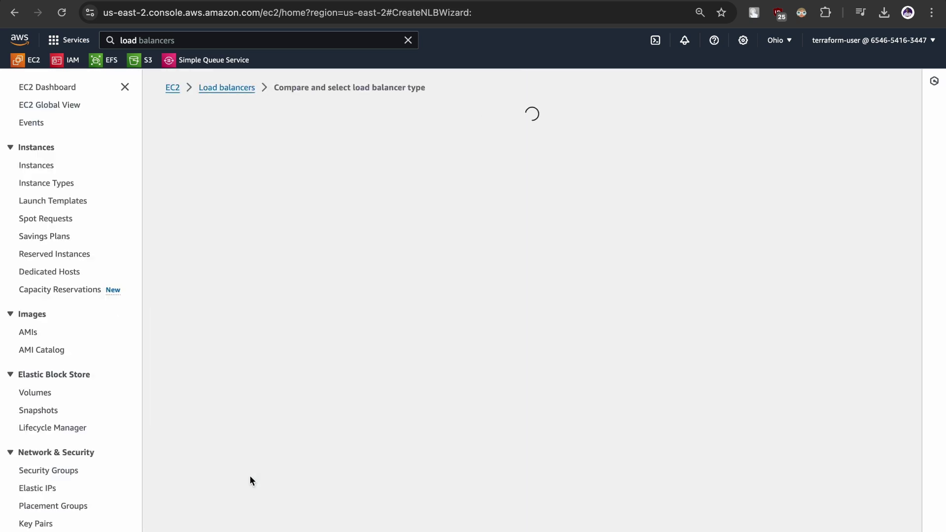
- Name the load balancer with the owner's handle followed by "-nlb"
left_click(136, 312)
type("theshbuhabuh")
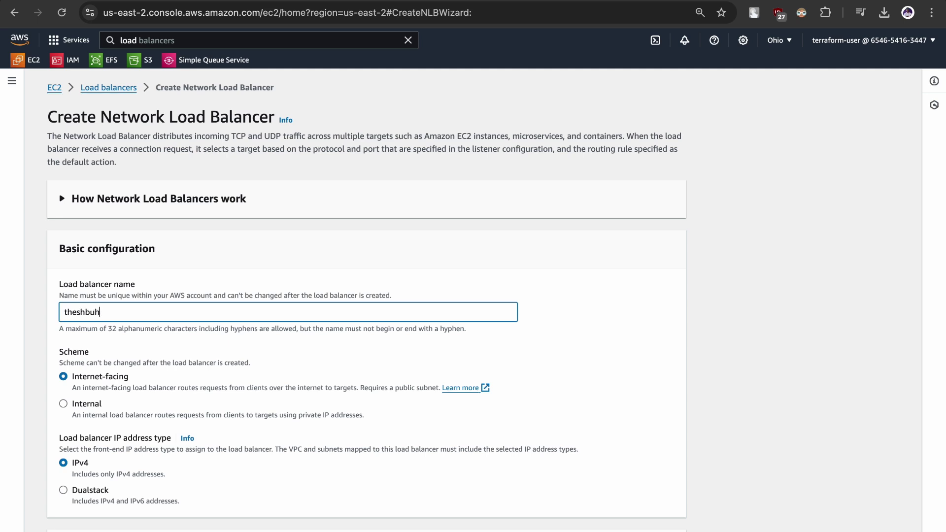
key("BackSpace")
key("BackSpace")
key("BackSpace")
type("ubham-nlb")
- Map the load balancer to the availability zones us-east-2a, us-east-2b and us-east-2c
scroll(366, 295, "down", 5)
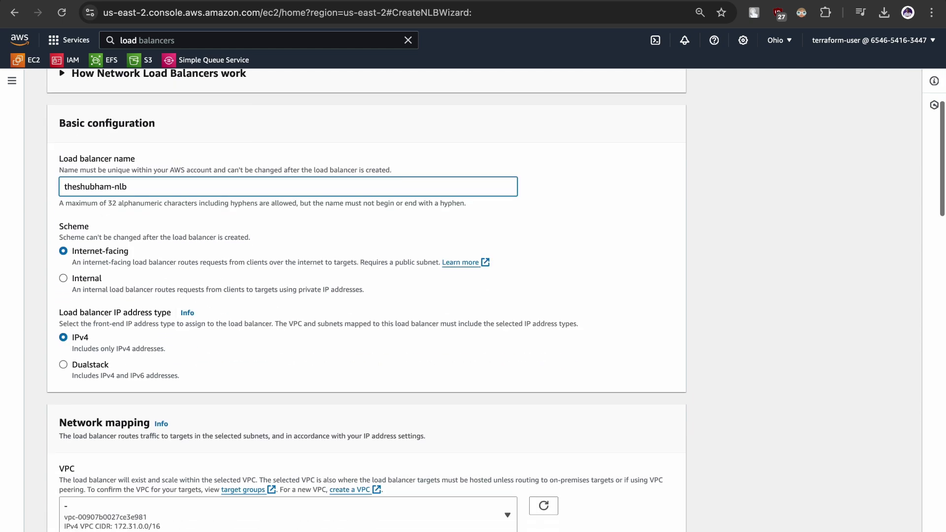
scroll(367, 295, "down", 4)
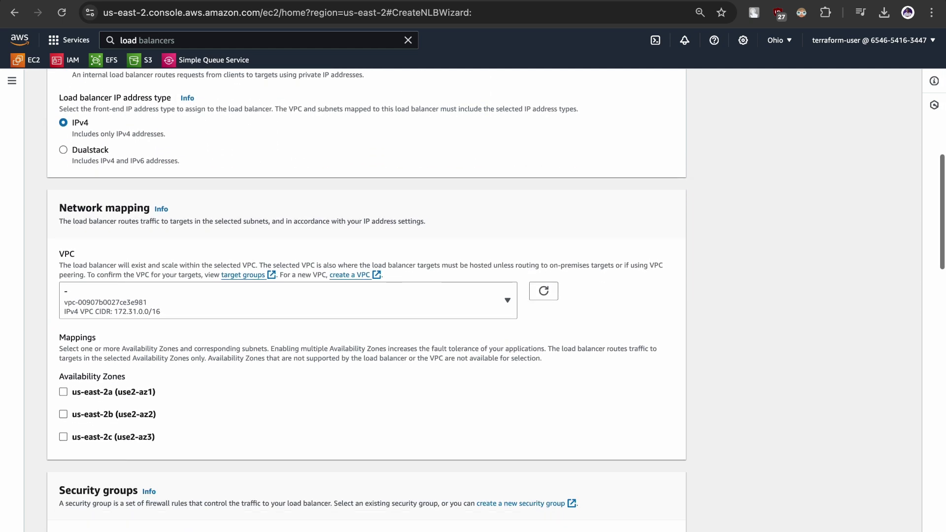
left_click(62, 336)
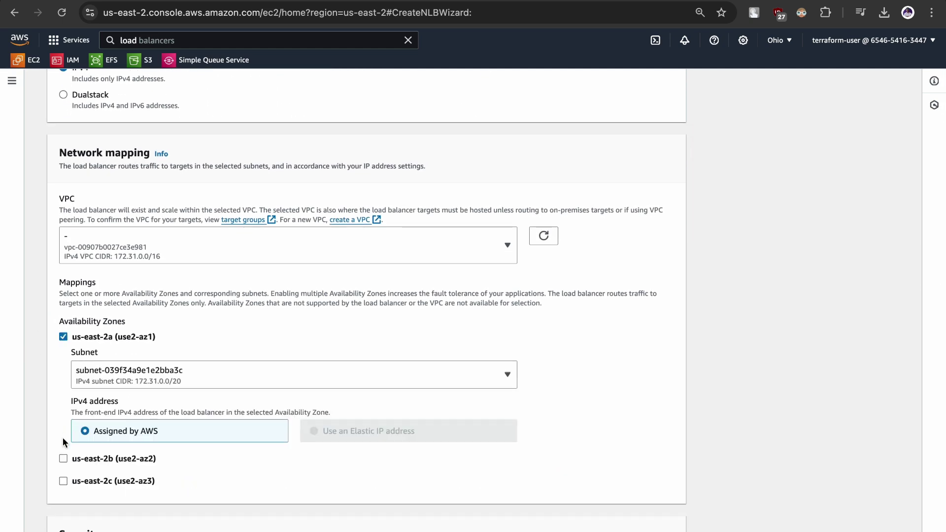
left_click(63, 458)
scroll(64, 457, "down", 2)
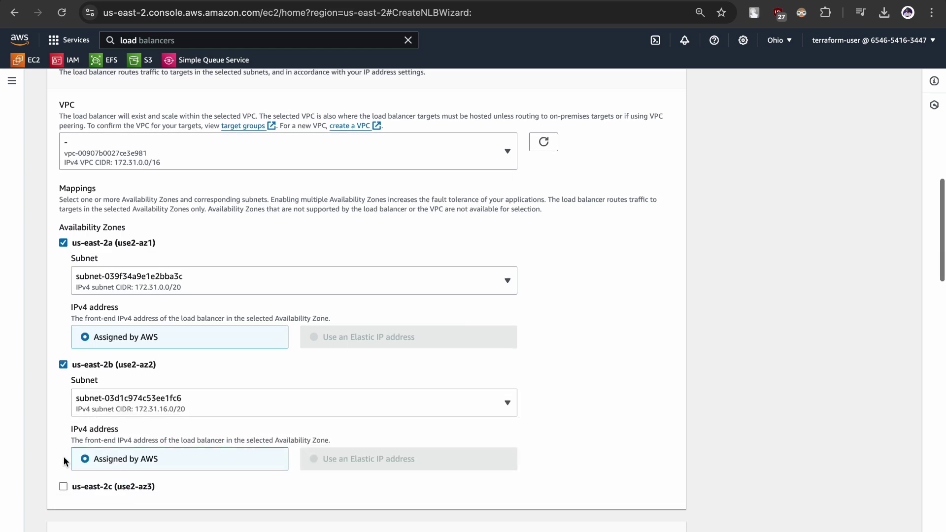
left_click(63, 486)
- Replace the load balancer's default security group with nlb-sg
scroll(156, 527, "down", 5)
scroll(156, 527, "down", 5)
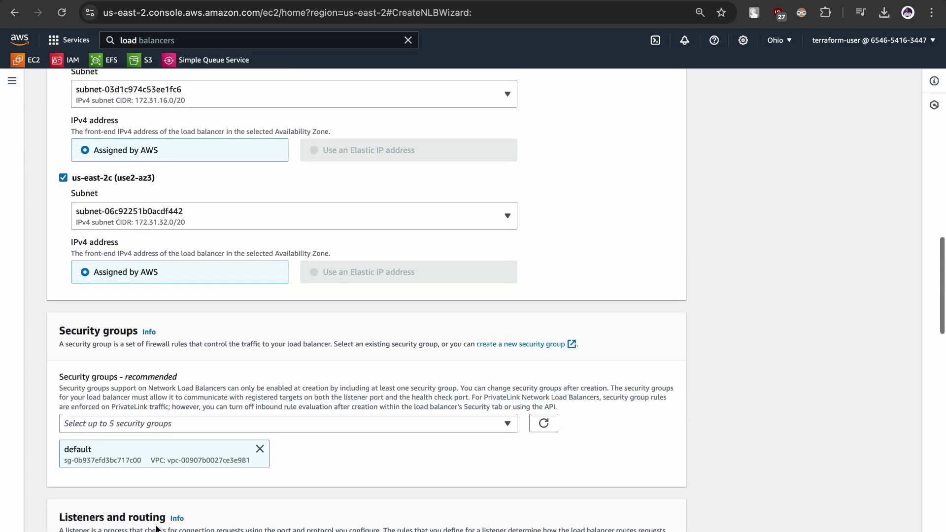
left_click(259, 283)
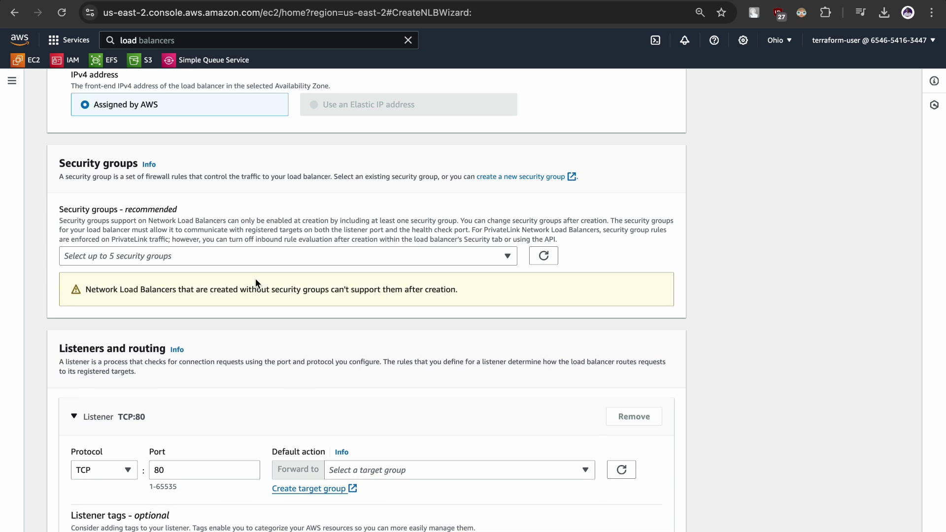
left_click(247, 261)
left_click(172, 304)
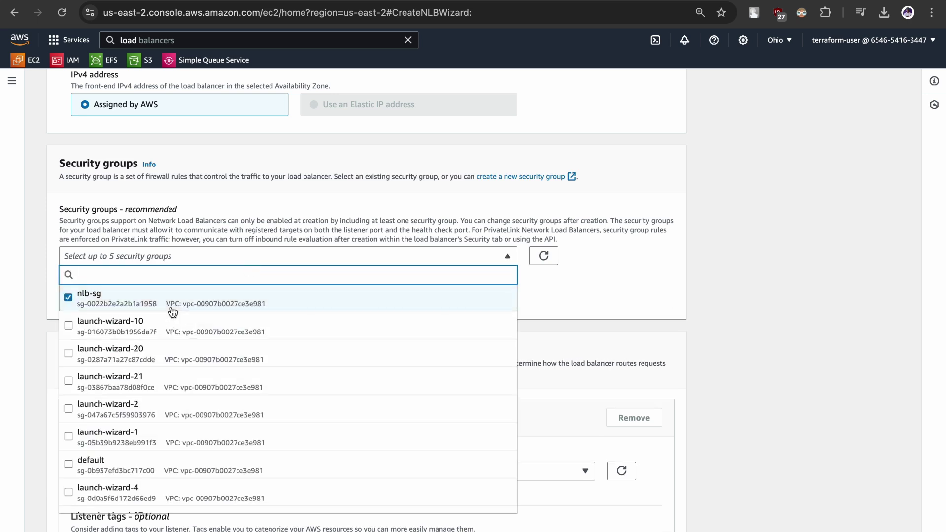
left_click(319, 240)
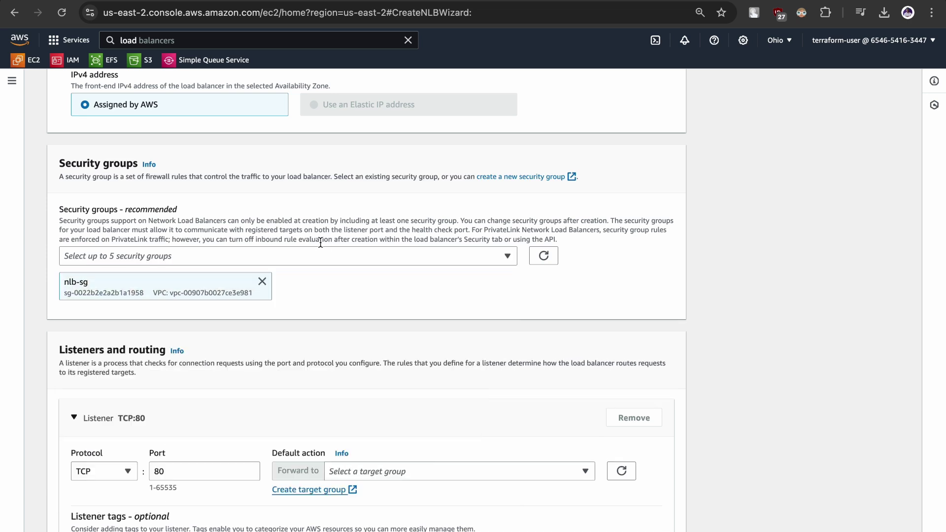
- Open nlb-sg from the security groups list in a new tab and examine its inbound rule's type, protocol and port
left_click(515, 180)
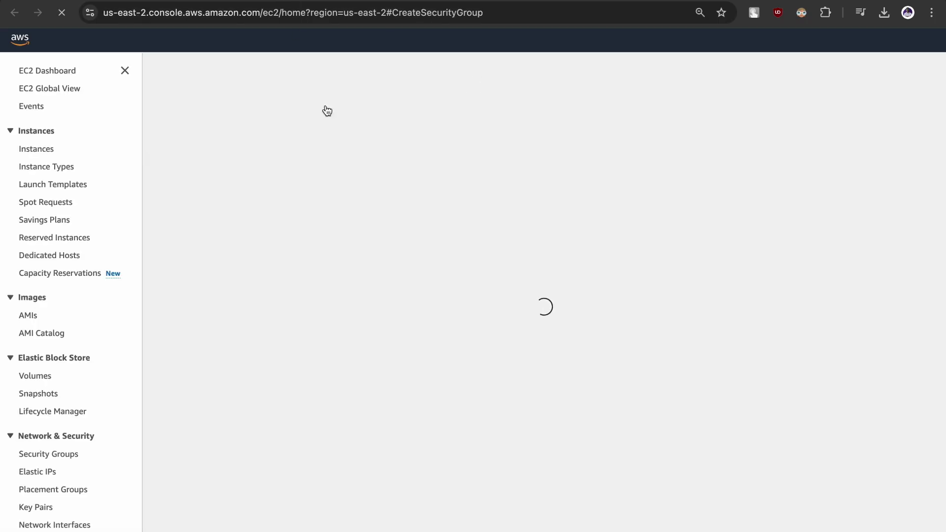
scroll(286, 339, "down", 4)
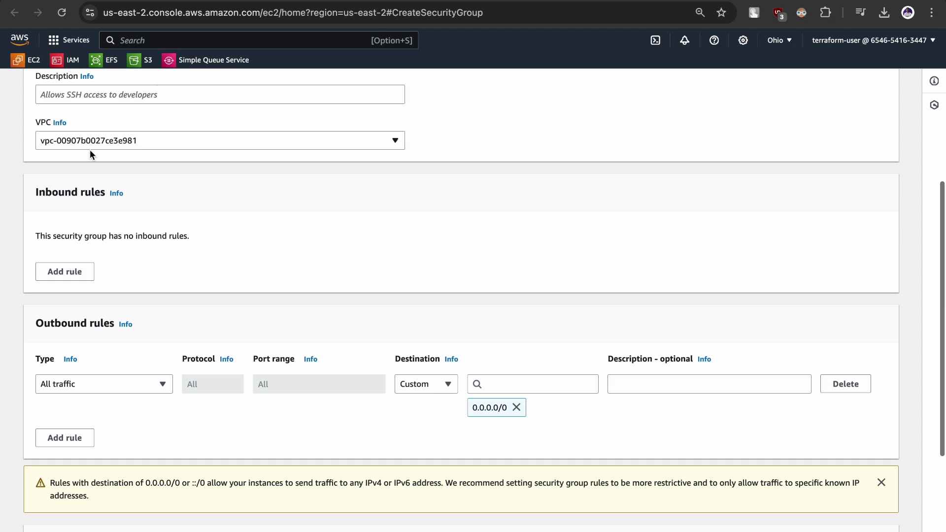
scroll(89, 149, "up", 4)
left_click(95, 89)
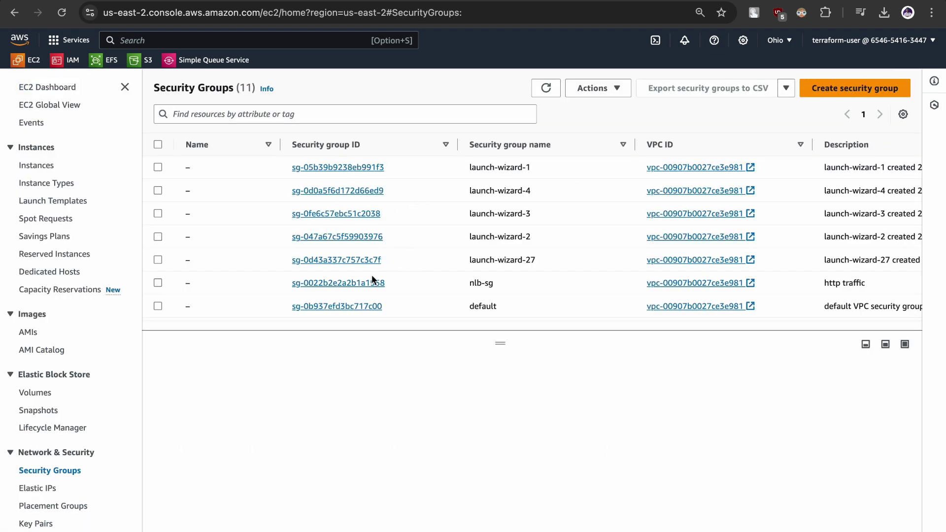
left_click(383, 278)
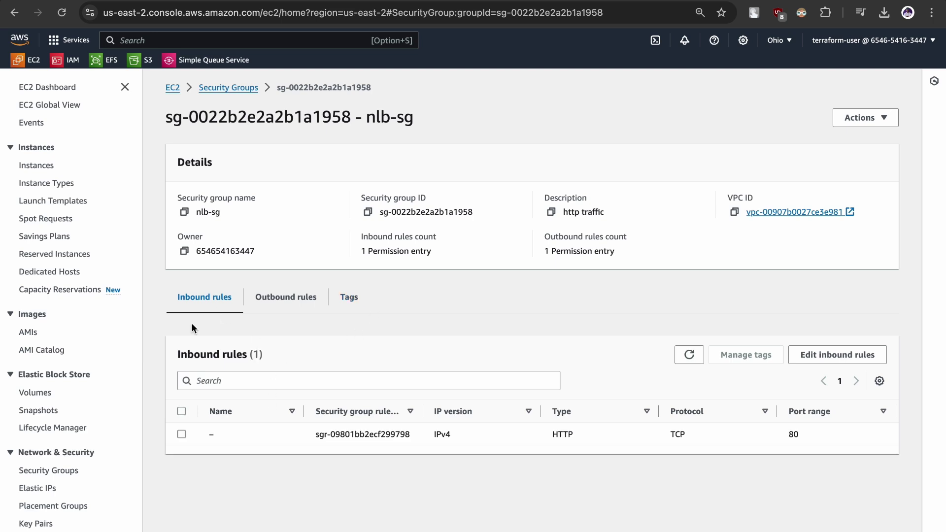
left_click_drag(542, 436, 748, 440)
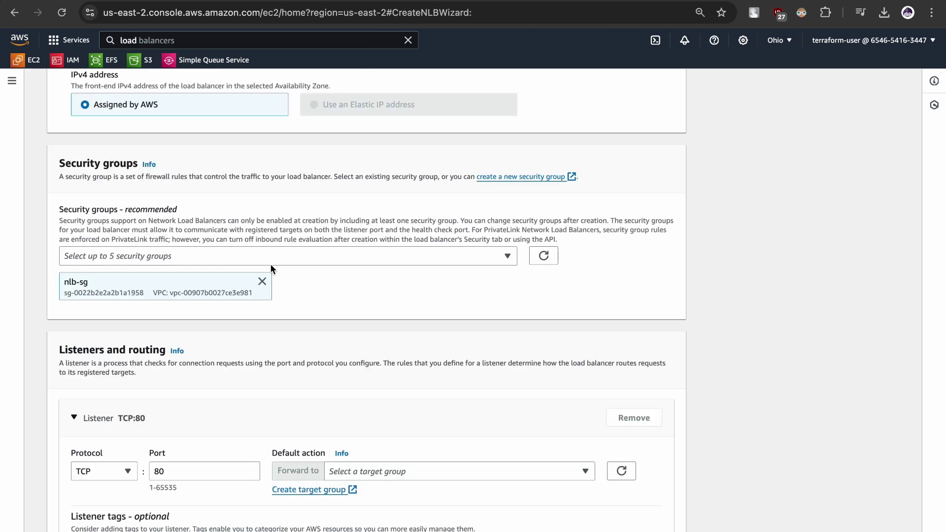
- Start creating a target group for the TCP:80 listener and review its basic configuration and health check settings
scroll(303, 317, "down", 4)
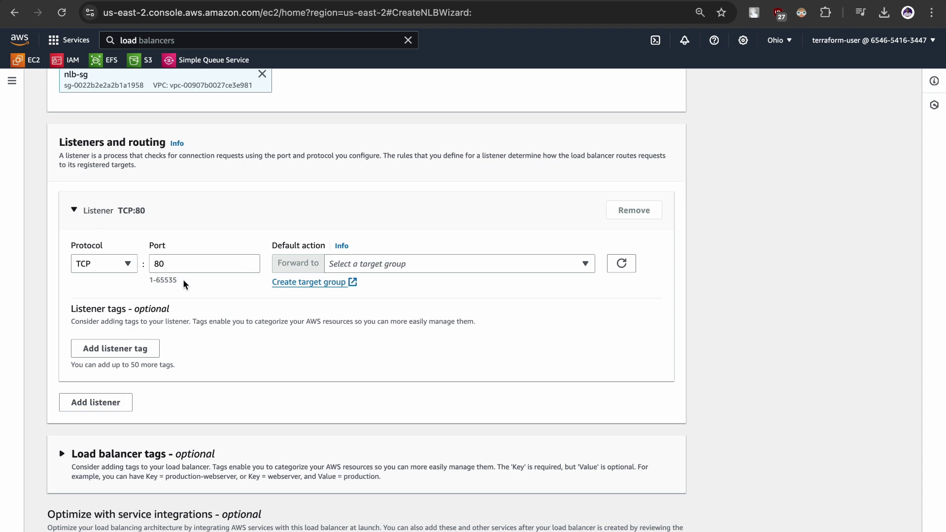
left_click(294, 282)
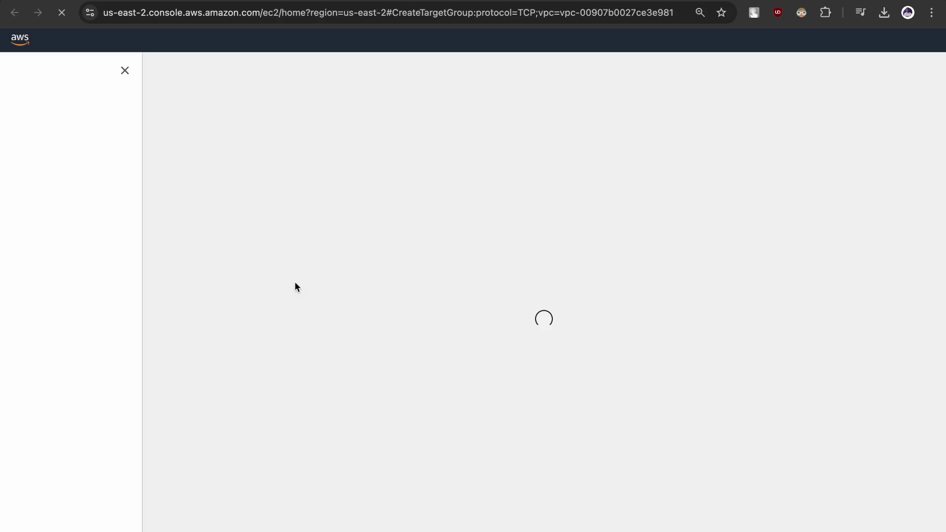
scroll(407, 244, "down", 2)
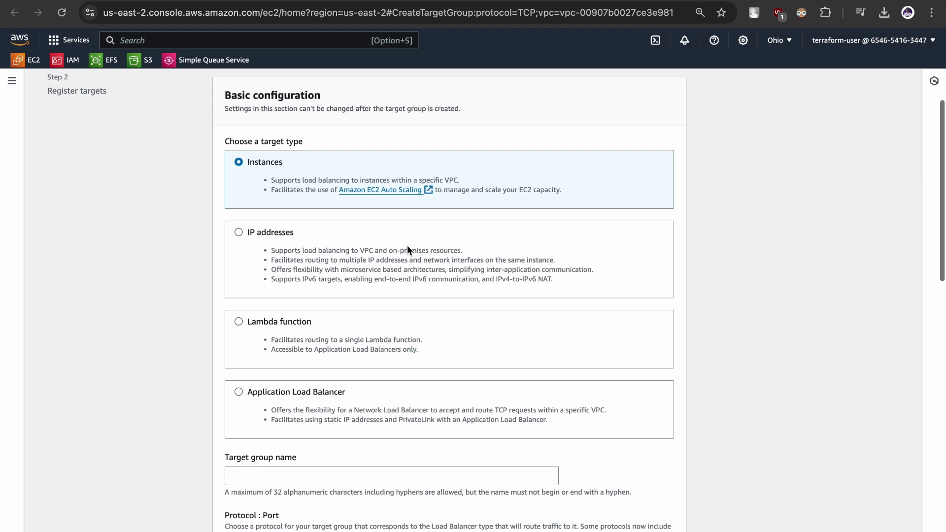
scroll(320, 359, "down", 3)
scroll(343, 390, "down", 8)
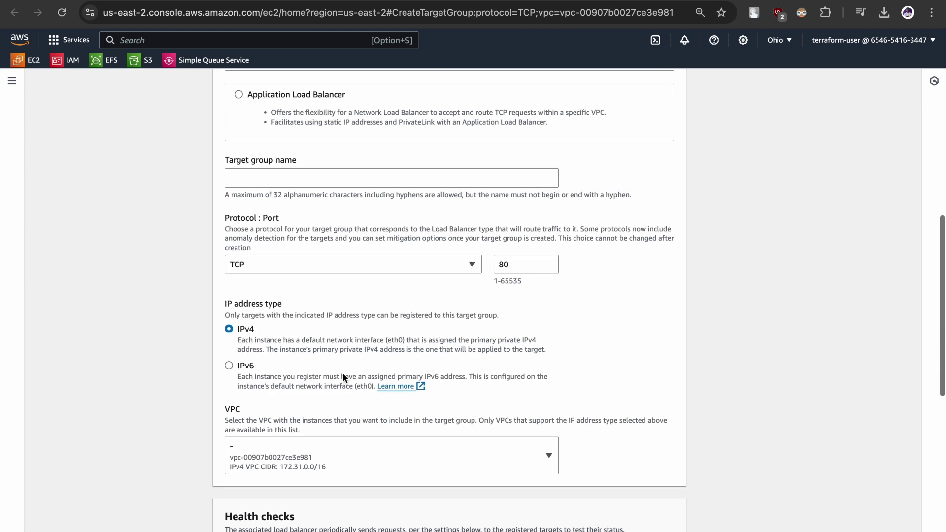
scroll(343, 377, "down", 3)
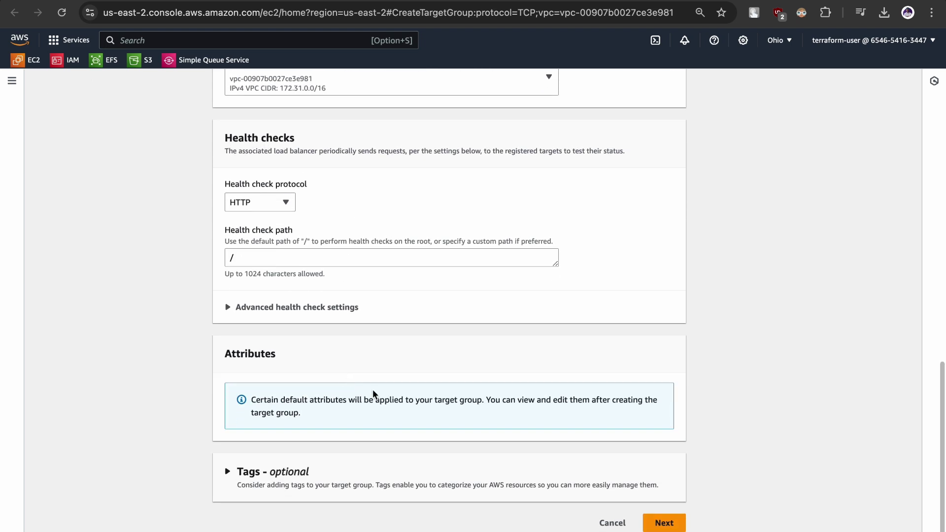
- Name the target group nlb-tg, keep the default settings and try to proceed to registering targets
scroll(359, 394, "up", 20)
scroll(366, 369, "down", 4)
left_click(319, 335)
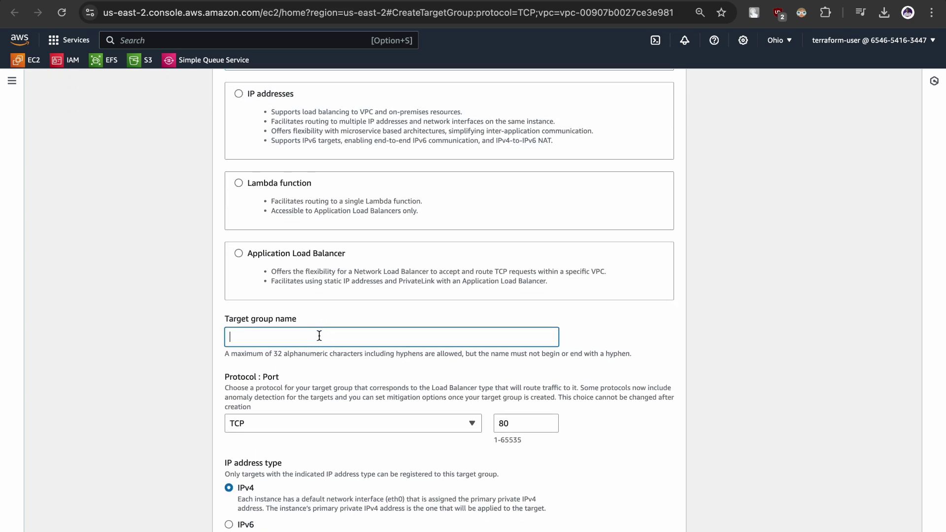
type("bl")
scroll(337, 339, "up", 4)
scroll(379, 339, "down", 8)
scroll(380, 343, "down", 7)
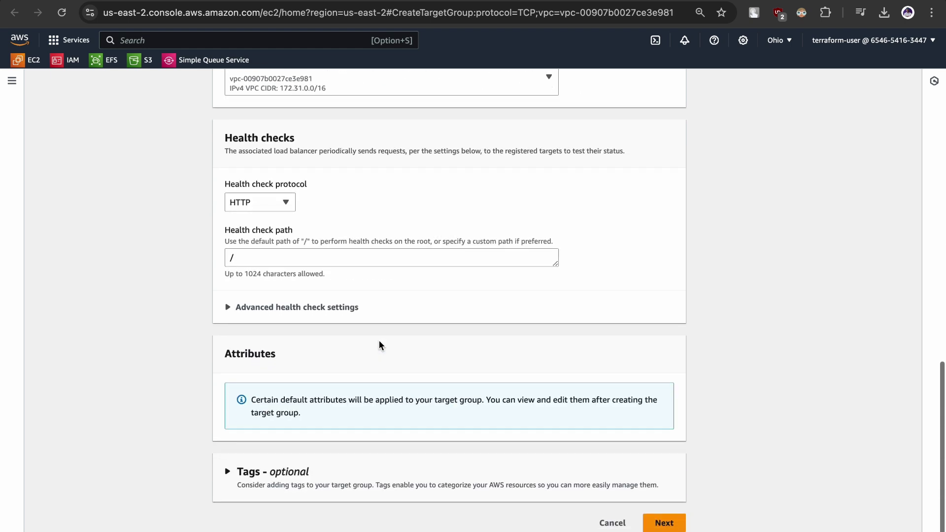
left_click(660, 521)
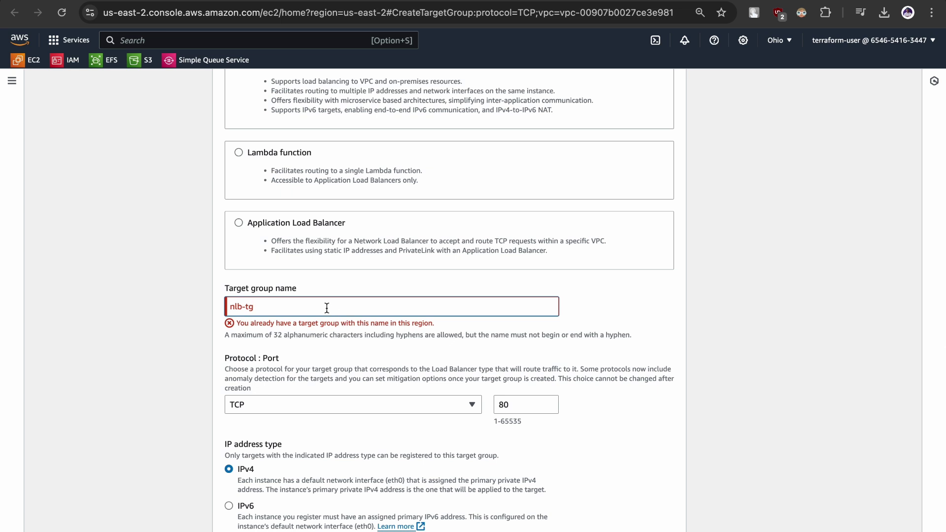
- Rename the target group as theshubham-nlb-tg and continue to registering targets
left_click(232, 307)
type("-")
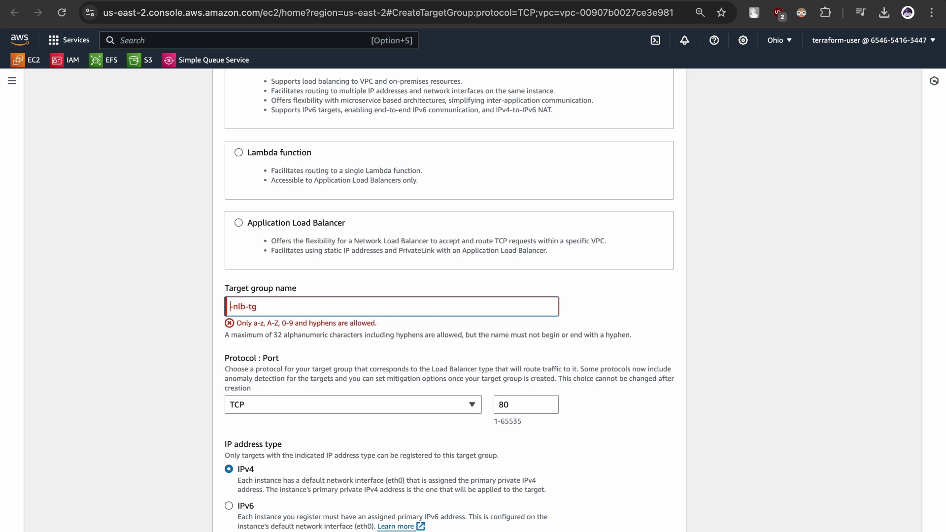
type("theshbu")
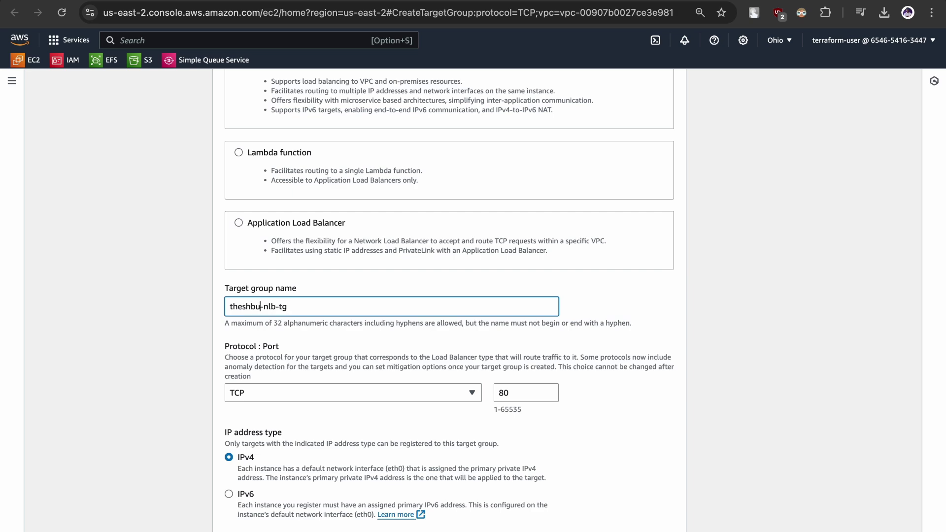
key("BackSpace")
key("BackSpace")
type("ubham")
scroll(523, 337, "down", 15)
left_click(667, 519)
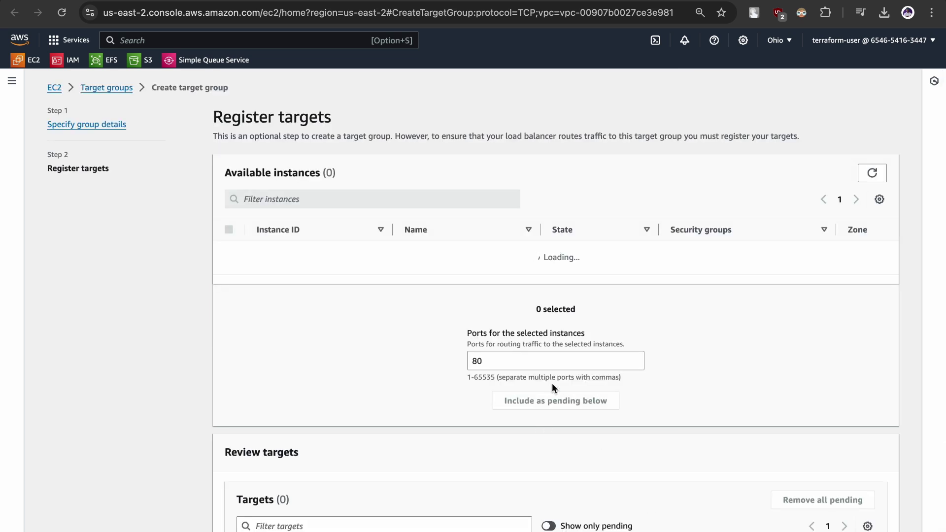
- Add instance-1 and instance-2 as pending targets on port 80 and create the target group
left_click(229, 229)
left_click(533, 414)
scroll(533, 414, "down", 5)
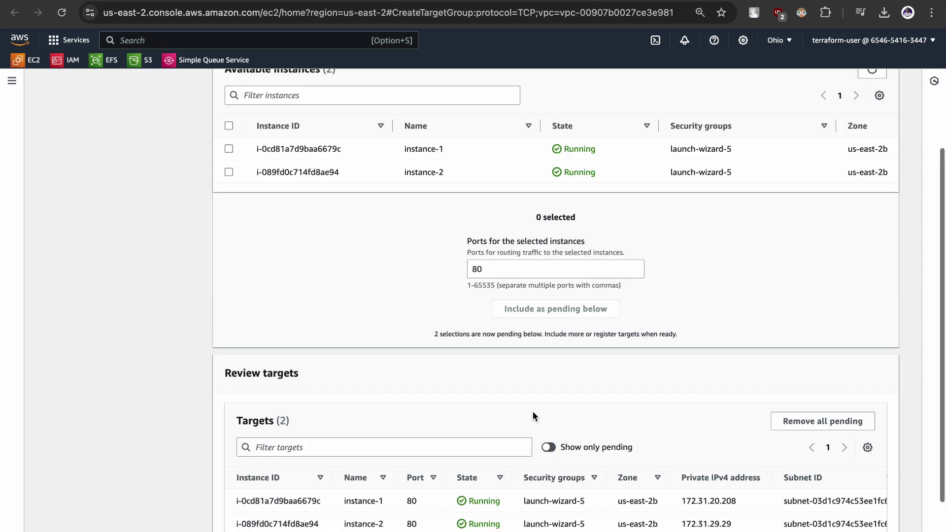
left_click(845, 526)
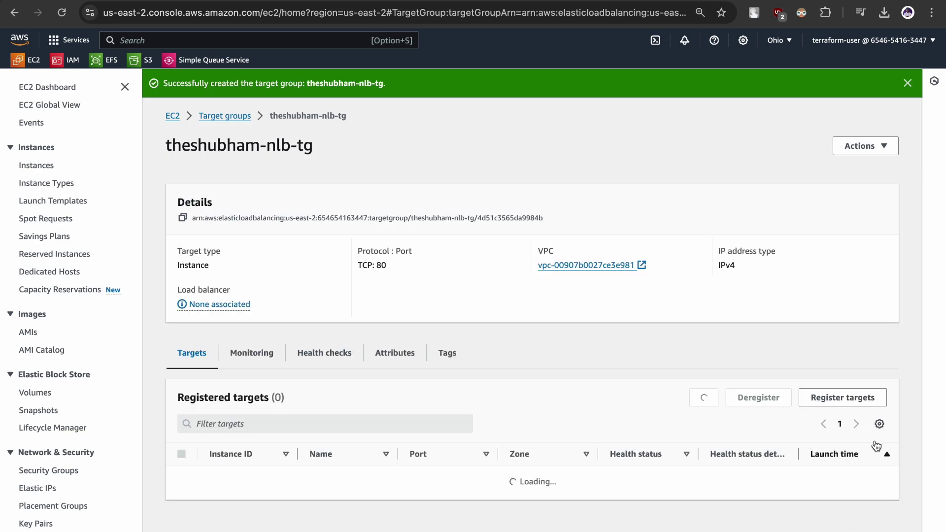
scroll(531, 463, "down", 3)
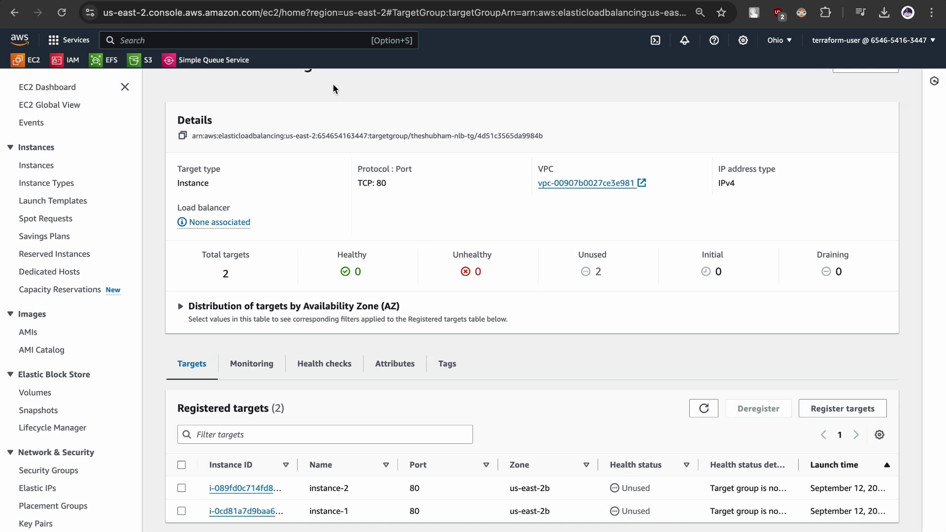
- Forward the load balancer's TCP:80 listener to theshubham-nlb-tg and create the load balancer
key("ctrl+Tab")
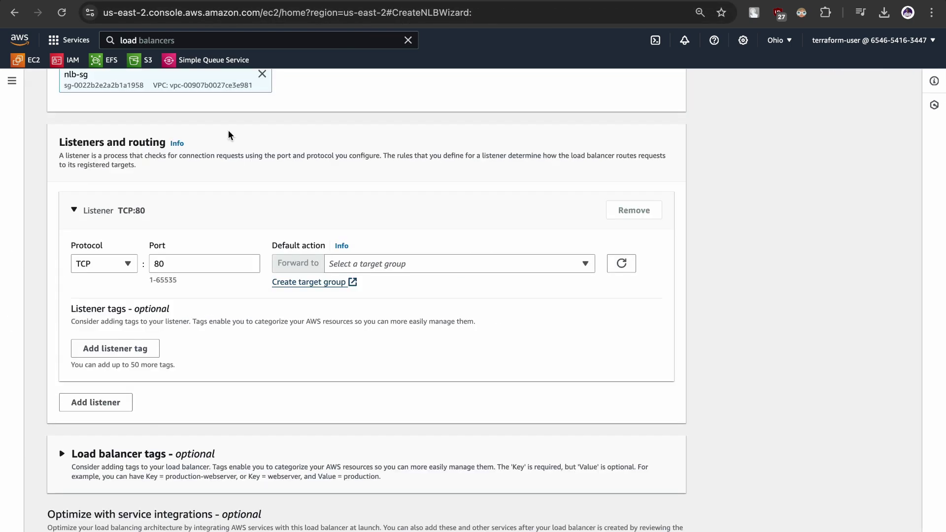
left_click(564, 268)
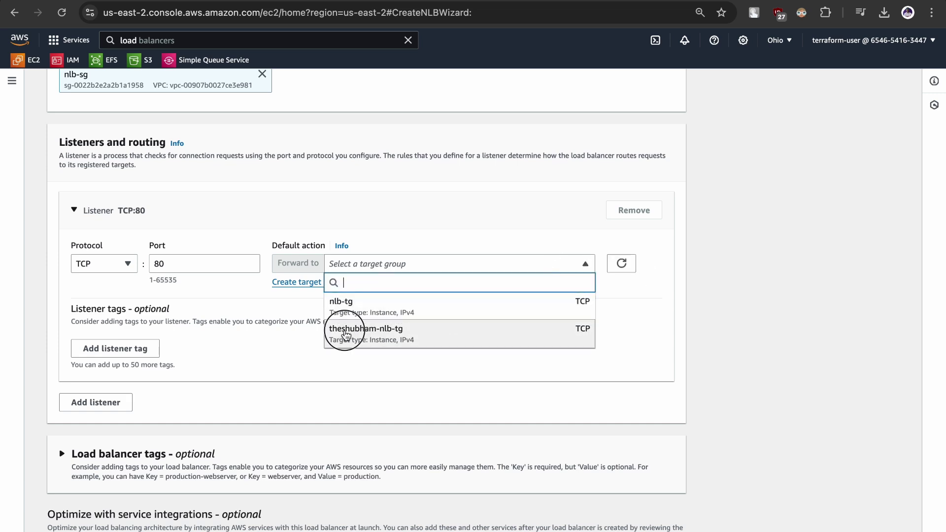
left_click(346, 334)
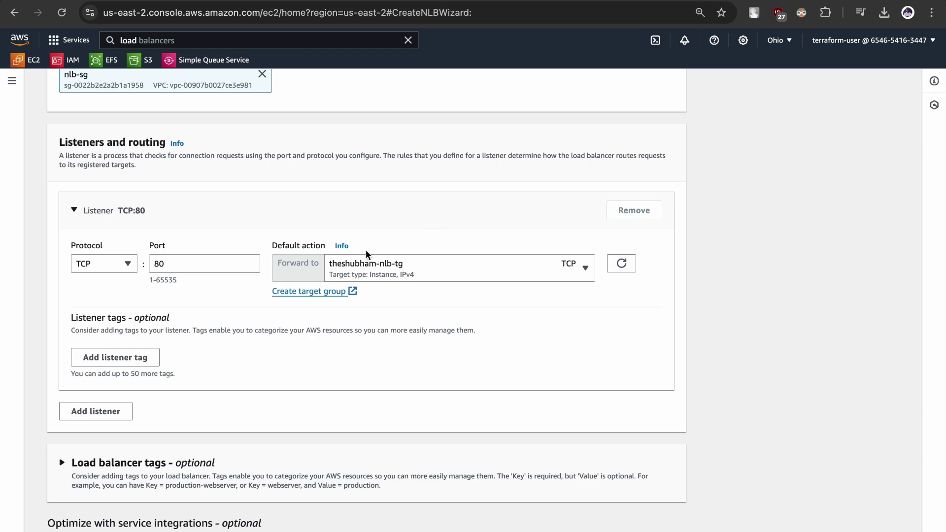
scroll(392, 394, "down", 3)
scroll(393, 394, "down", 8)
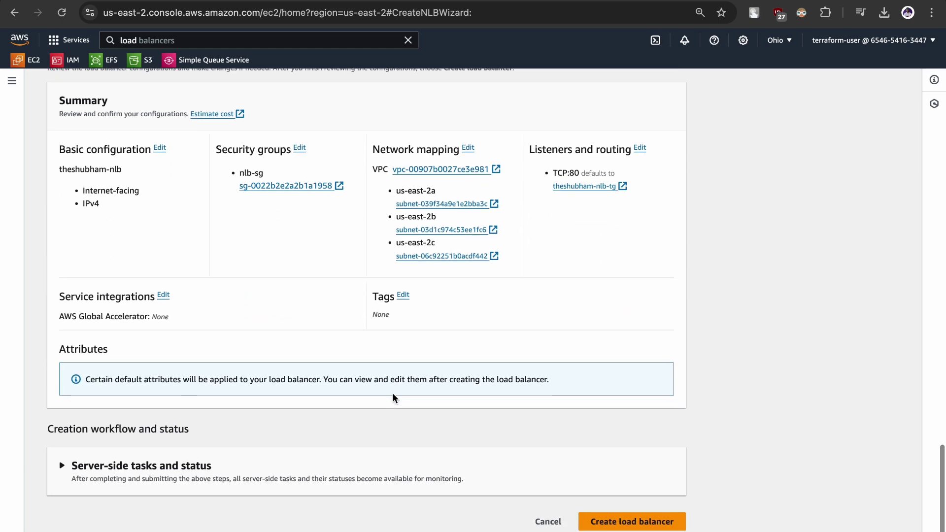
left_click(609, 521)
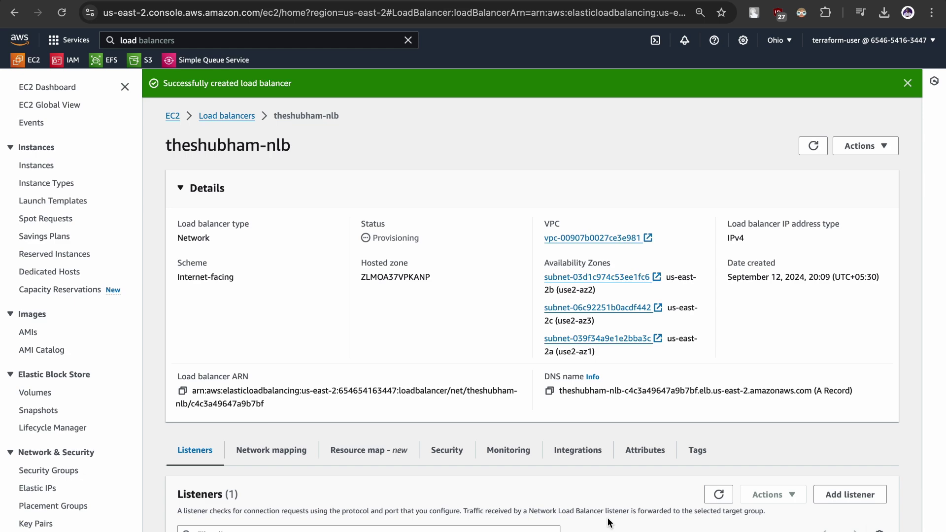
- Check the new load balancer's status and listener details and copy its DNS name
scroll(610, 522, "down", 3)
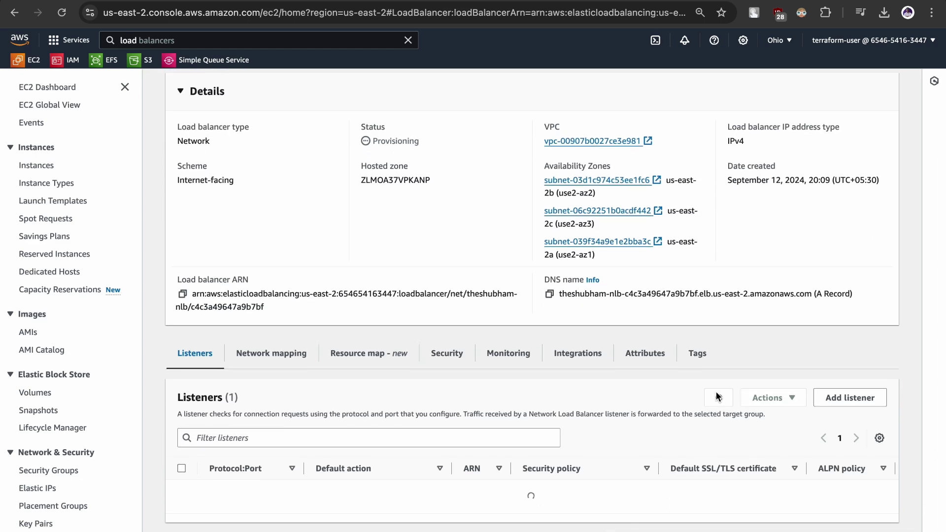
left_click_drag(353, 132, 371, 129)
left_click(457, 140)
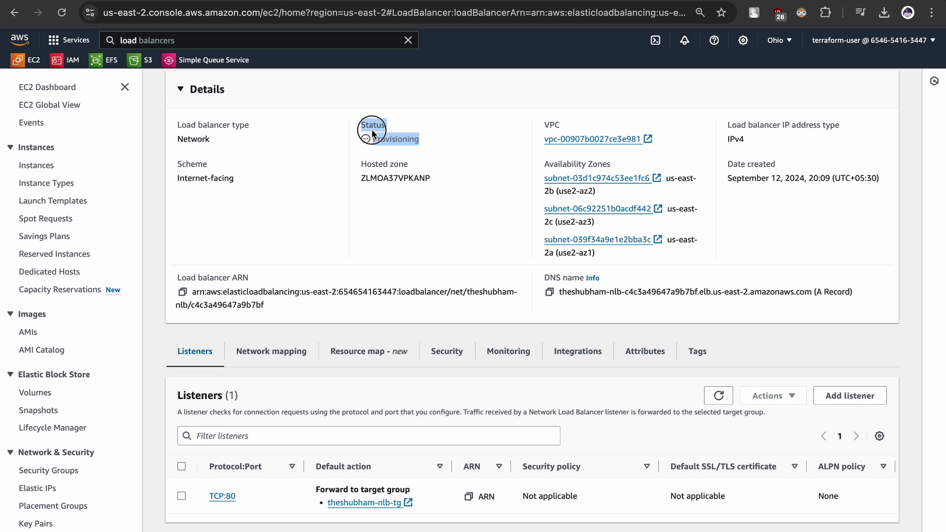
double_click(419, 134)
left_click(550, 298)
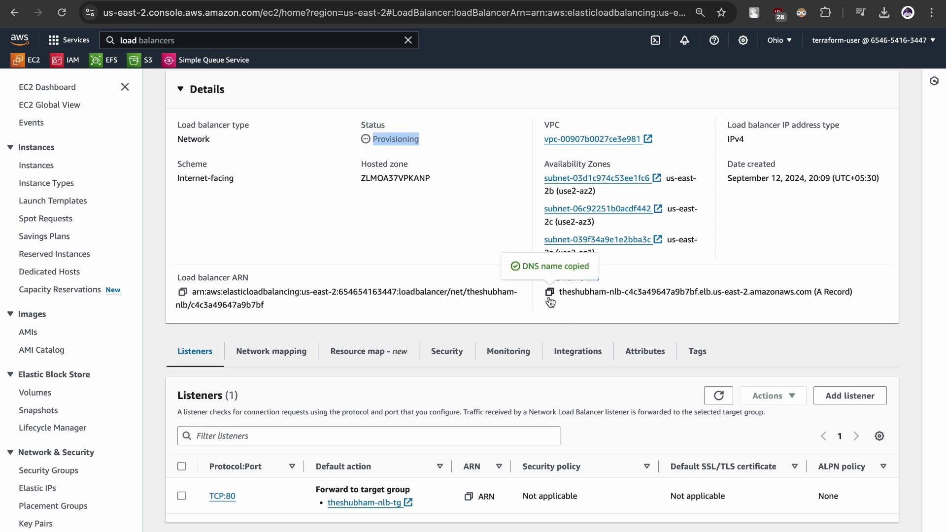
- Recheck the load balancer's status, refreshing its details until provisioning is complete
scroll(513, 223, "up", 2)
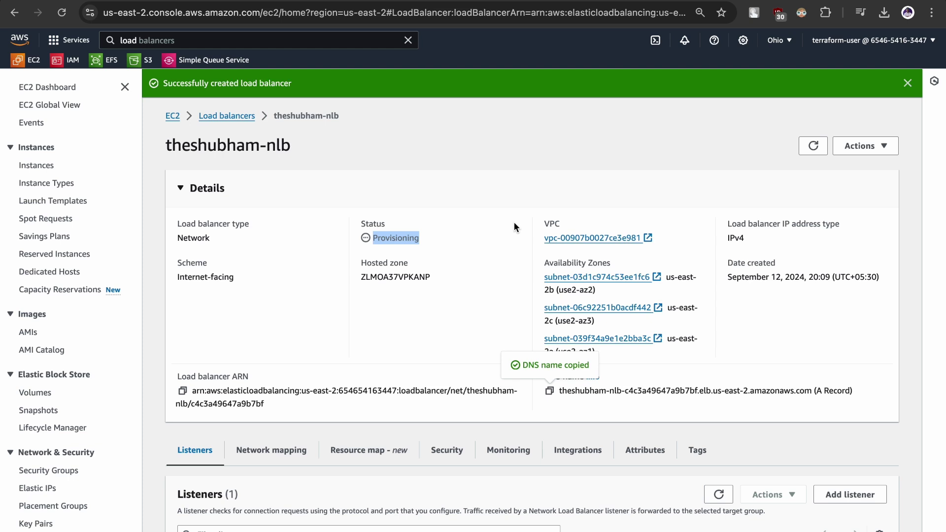
mouse_move(513, 1)
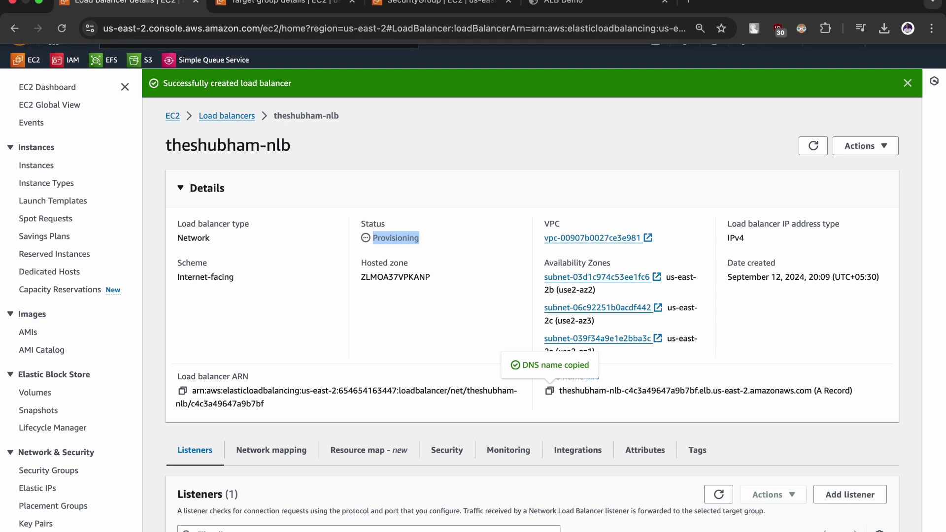
double_click(397, 237)
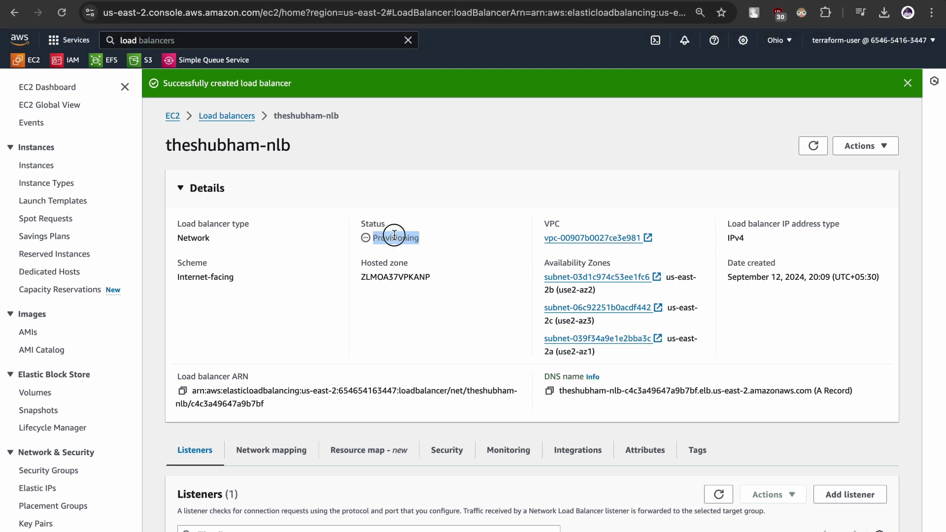
left_click(429, 236)
left_click(812, 146)
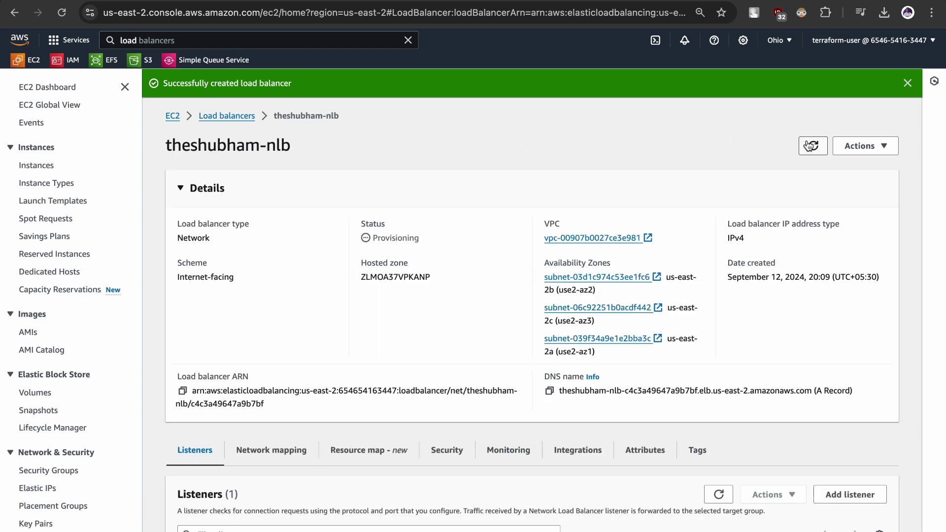
left_click(810, 145)
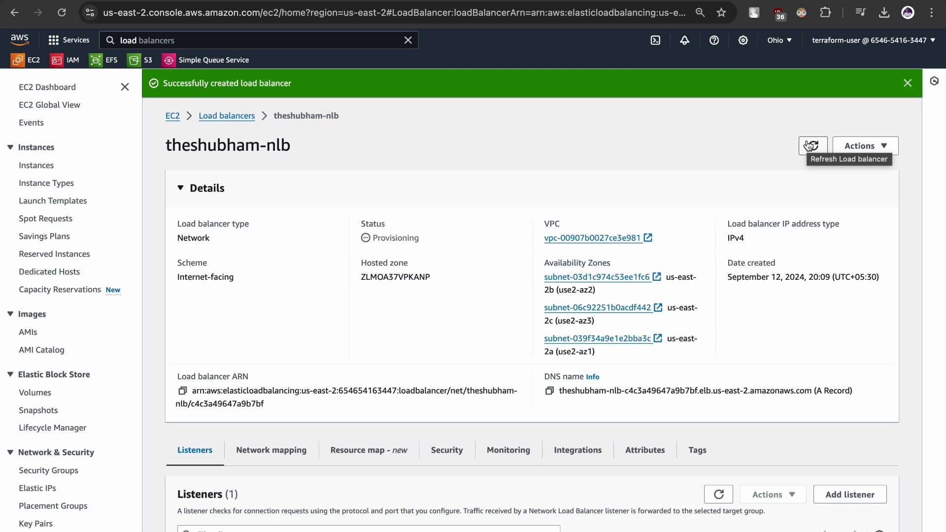
left_click(812, 145)
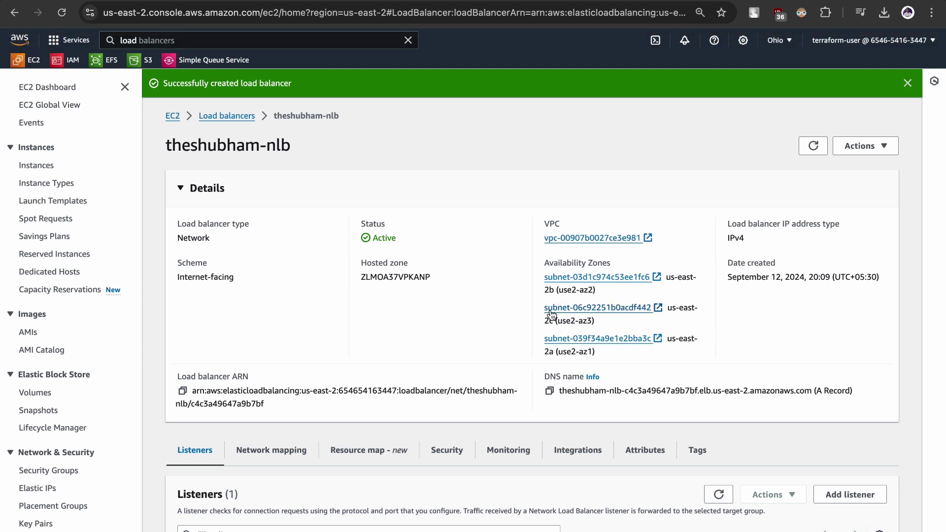
- Copy the load balancer's DNS name and open that address in a new browser tab
left_click(549, 391)
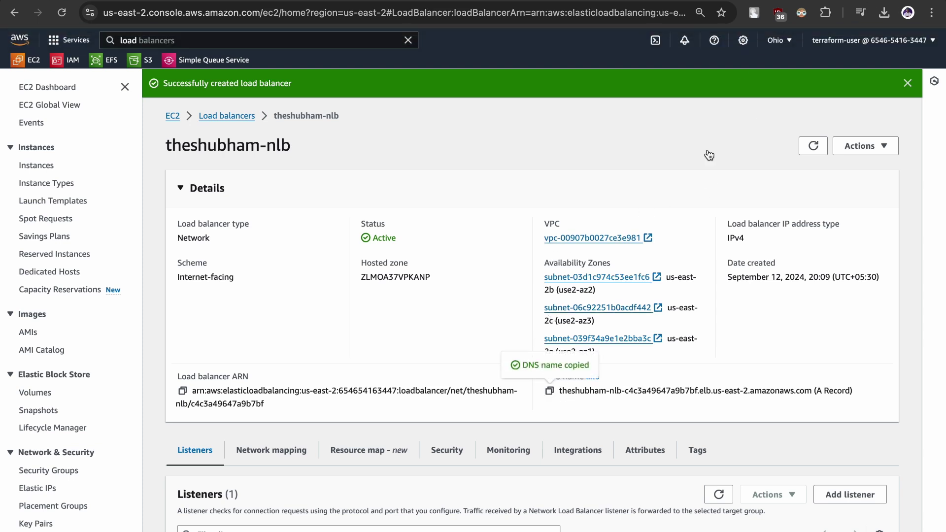
left_click(688, 1)
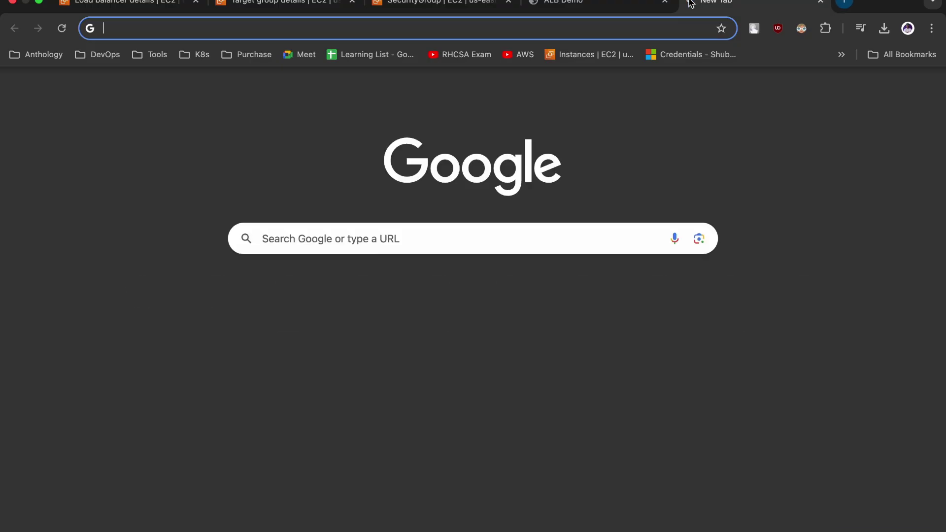
key("super+v")
key("Return")
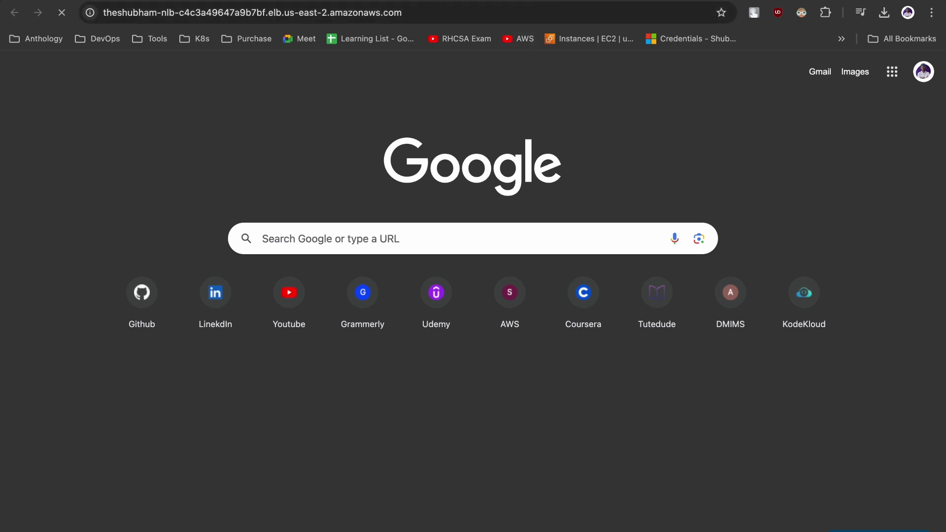
- Open nlb-sg from the load balancer's security settings and examine its inbound rule's type, port range and source
key("ctrl+shift+Tab")
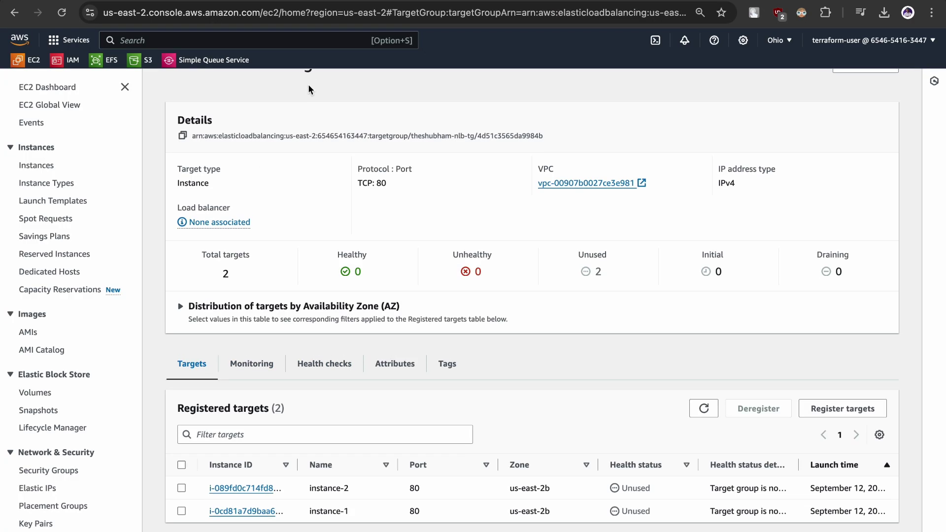
scroll(183, 53, "up", 3)
key("ctrl+shift+Tab")
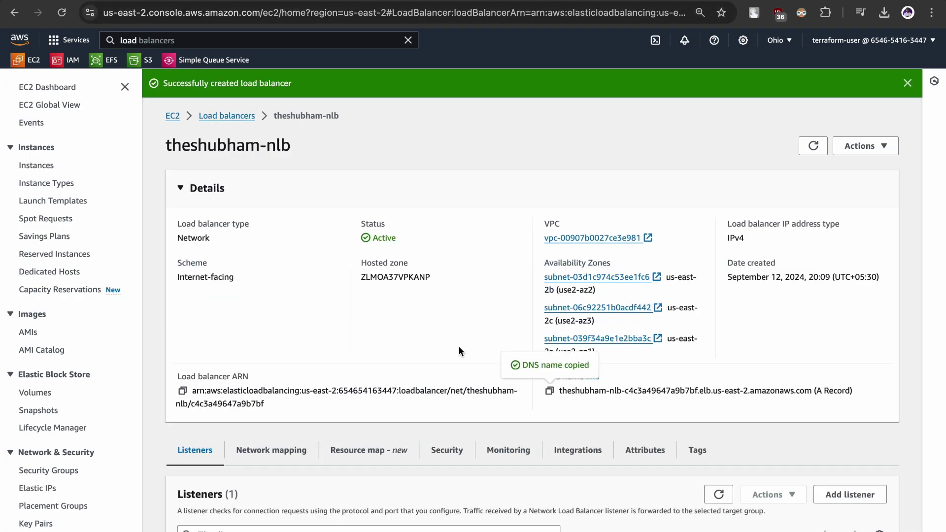
scroll(394, 400, "down", 3)
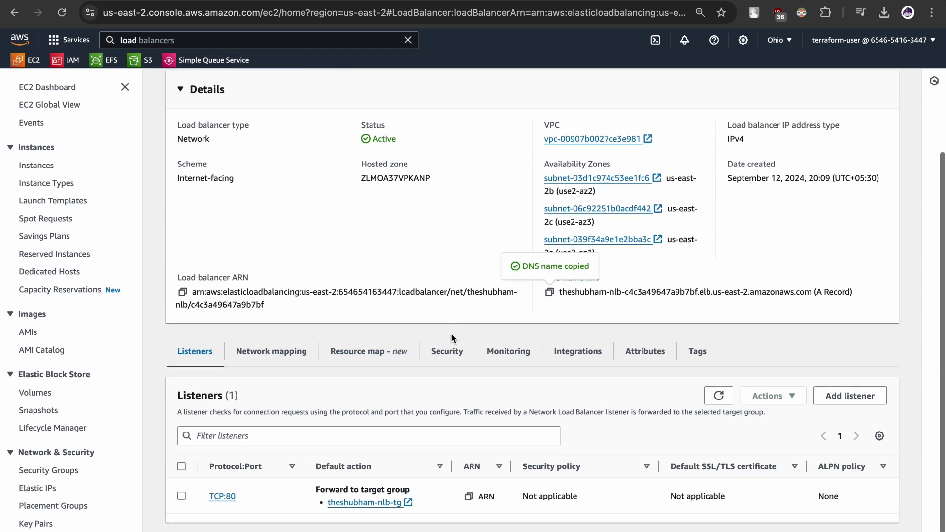
left_click(446, 351)
scroll(433, 413, "down", 1)
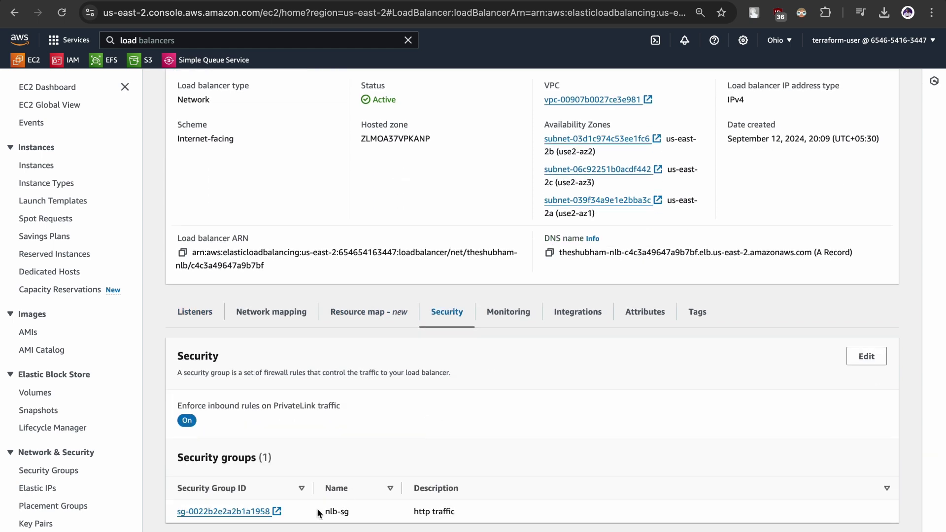
left_click(232, 515)
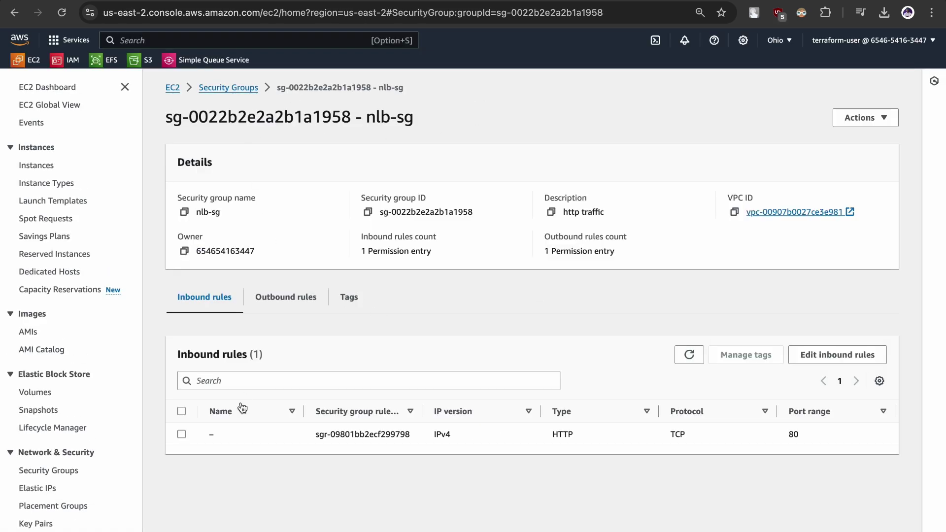
scroll(571, 428, "right", 3)
scroll(571, 429, "right", 2)
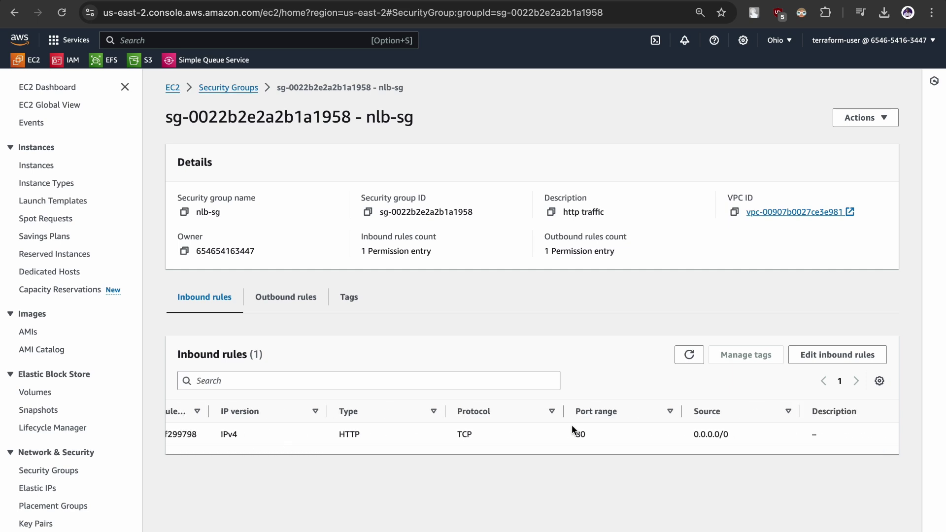
scroll(571, 425, "left", 5)
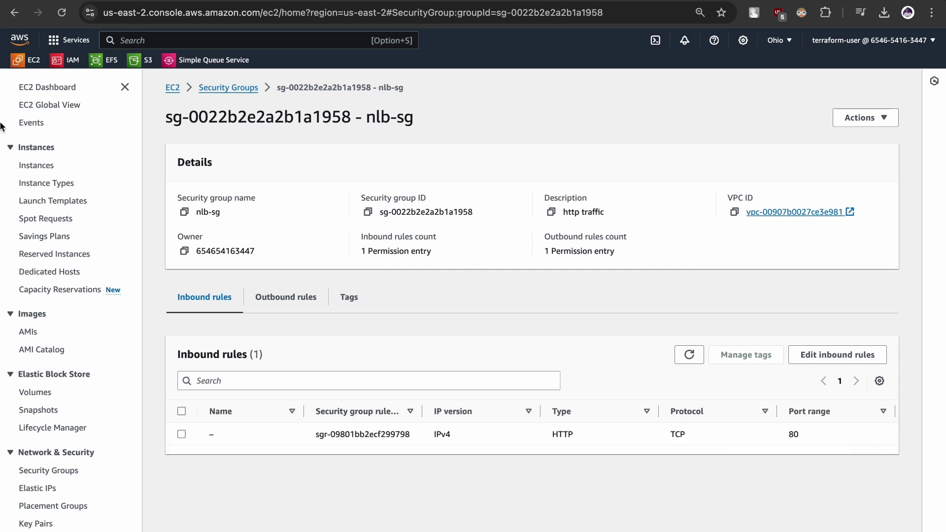
- Open the running EC2 instances and examine the inbound security rules of instance-1
left_click(27, 60)
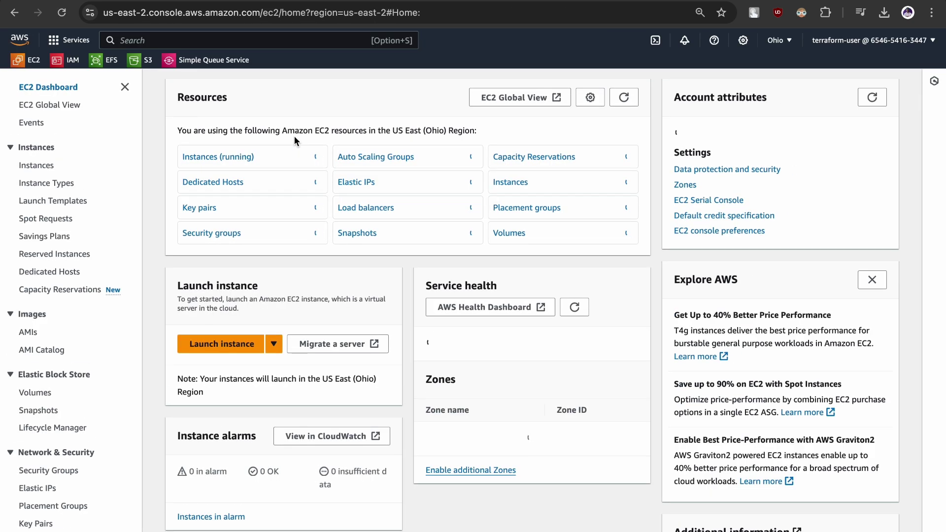
left_click(256, 160)
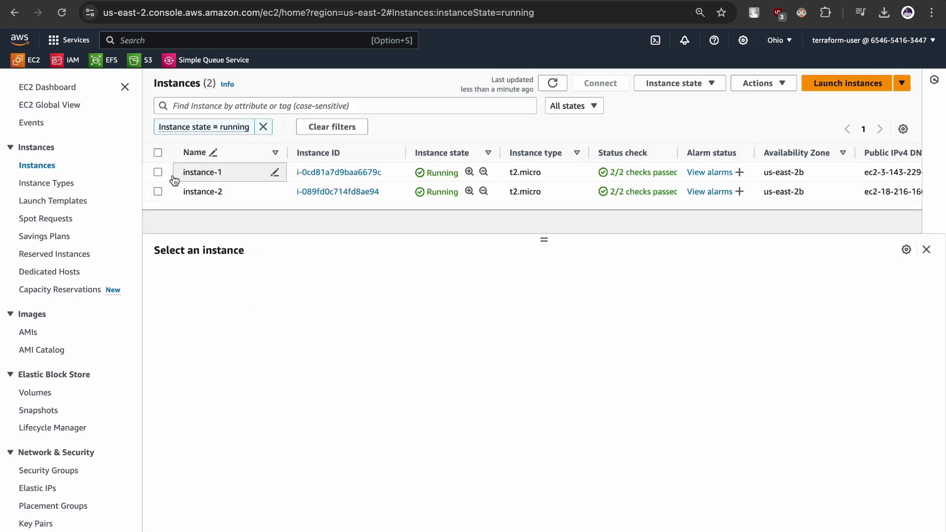
left_click(158, 172)
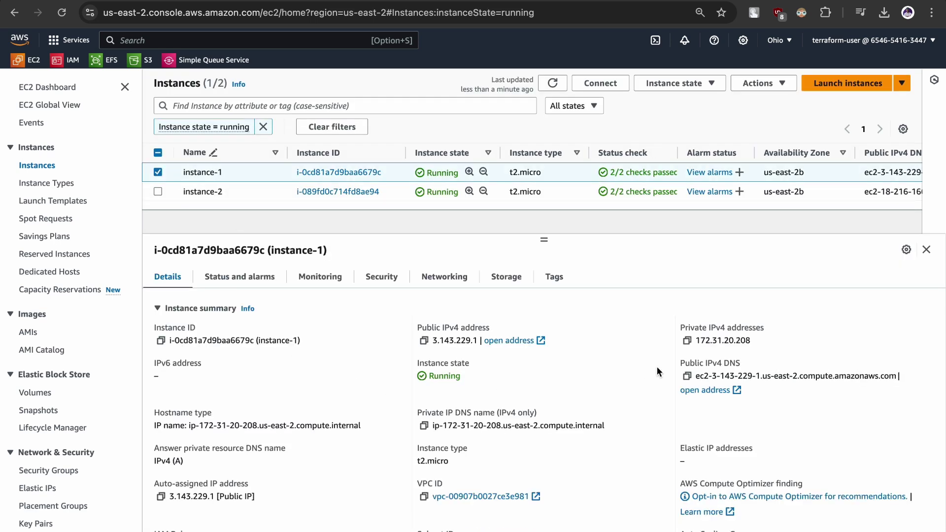
left_click(380, 277)
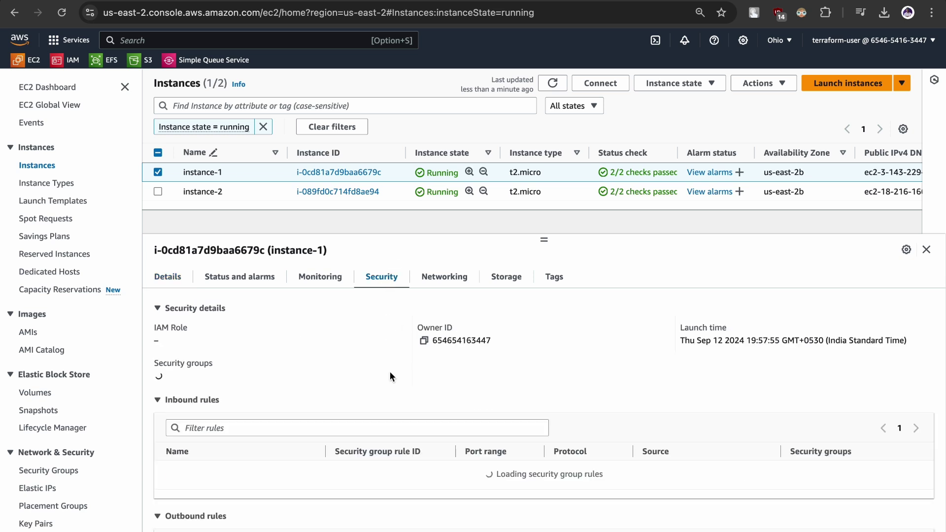
scroll(526, 384, "down", 2)
scroll(525, 384, "down", 1)
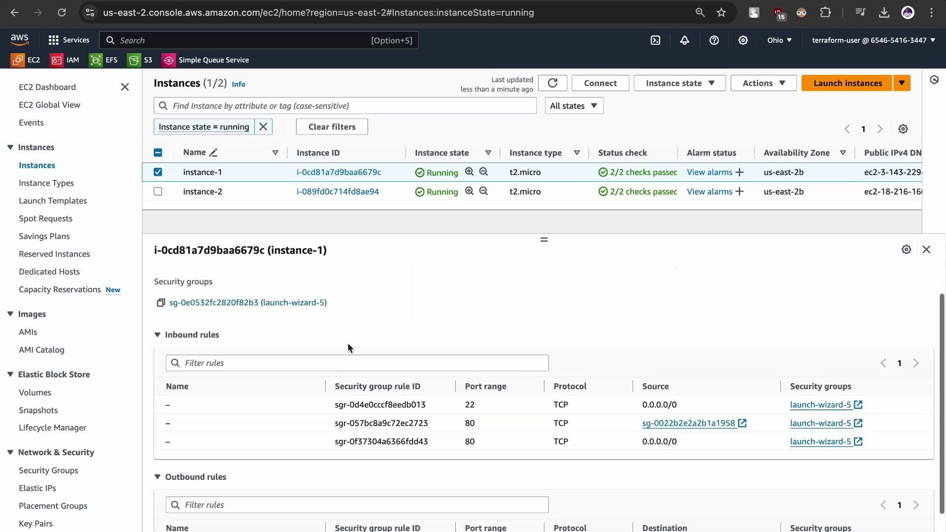
- Open instance-1's security group launch-wizard-5 and start editing its inbound rules
left_click(284, 304)
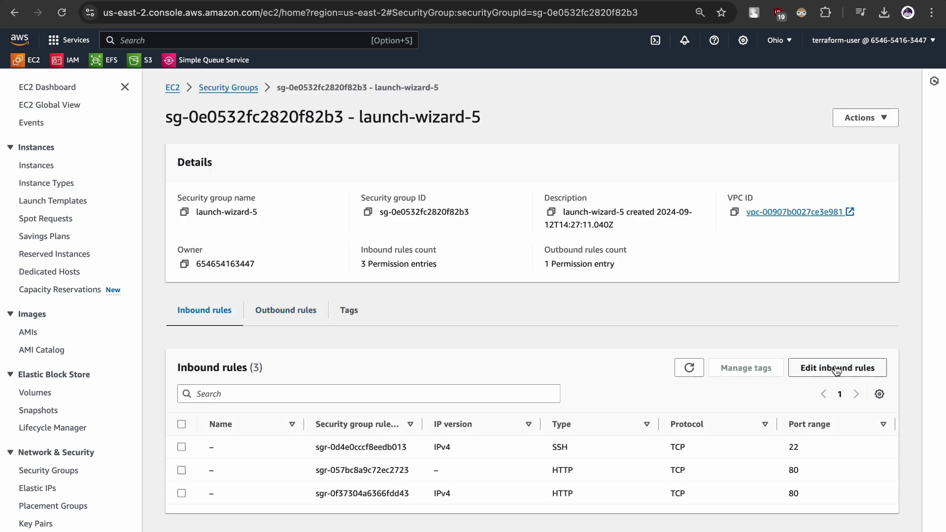
left_click(833, 370)
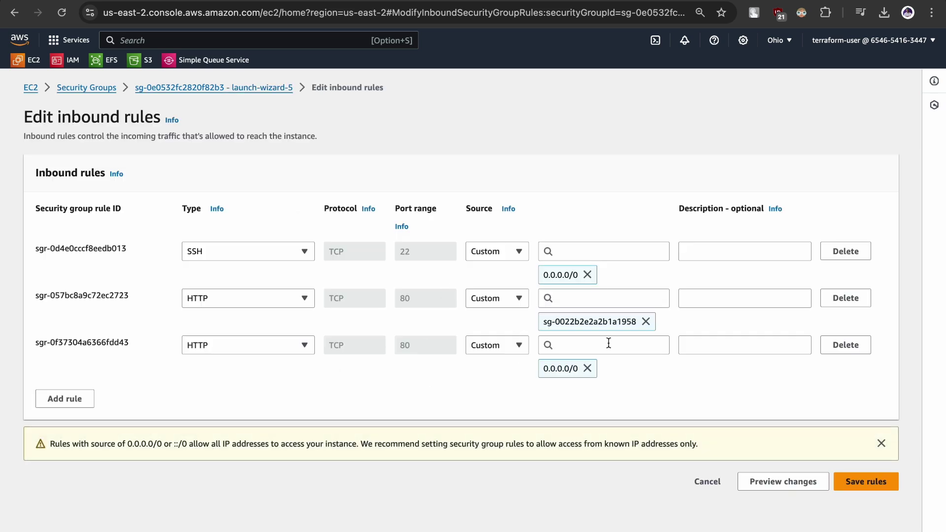
- Clear the source of the first HTTP rule and reselect nlb-sg, checking that group's name on its details page
left_click(646, 322)
left_click(574, 296)
scroll(596, 458, "down", 5)
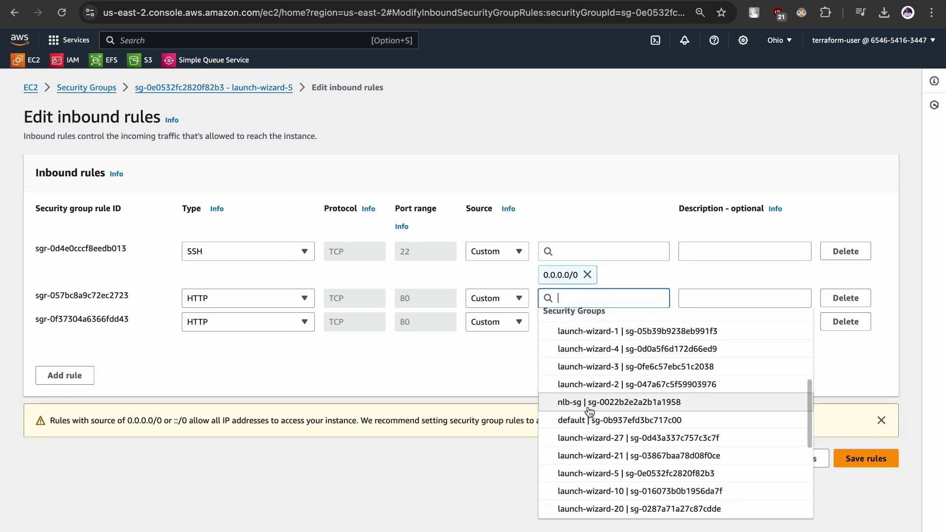
left_click(589, 410)
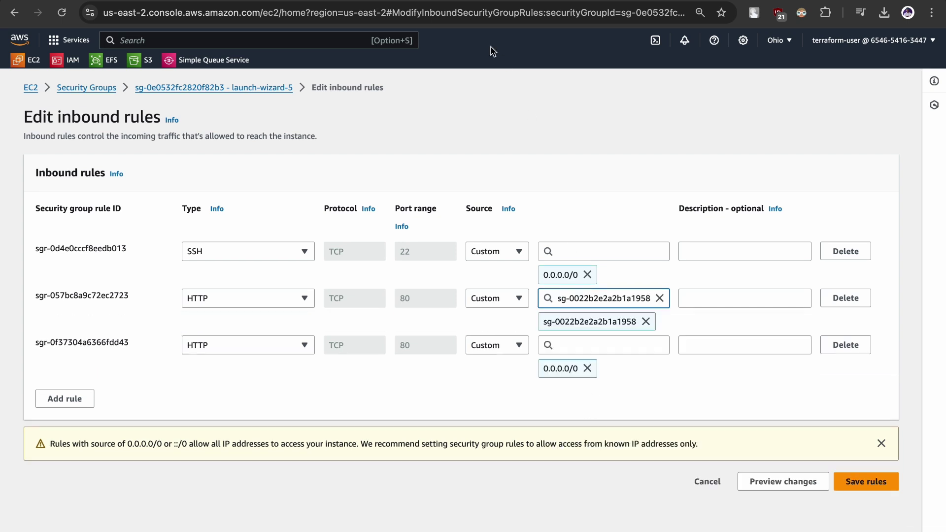
left_click(596, 298)
left_click_drag(366, 117, 414, 117)
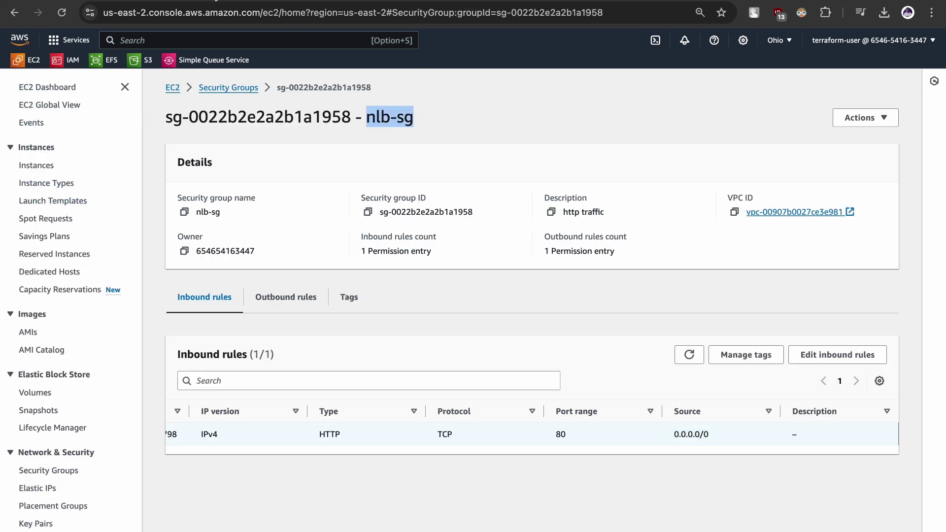
key("ctrl+shift+Tab")
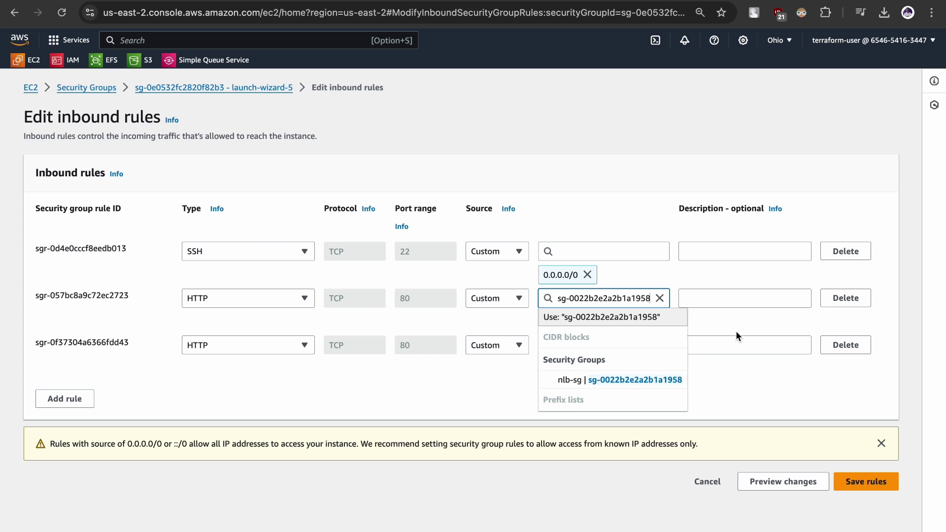
left_click(578, 381)
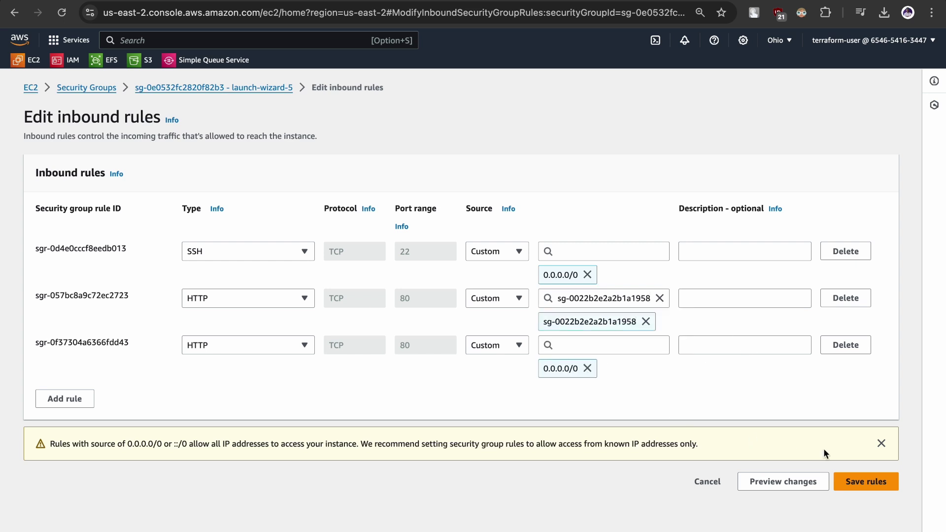
- Try switching the first HTTP rule's source type to Anywhere-IPv4 and back to Custom
left_click(507, 301)
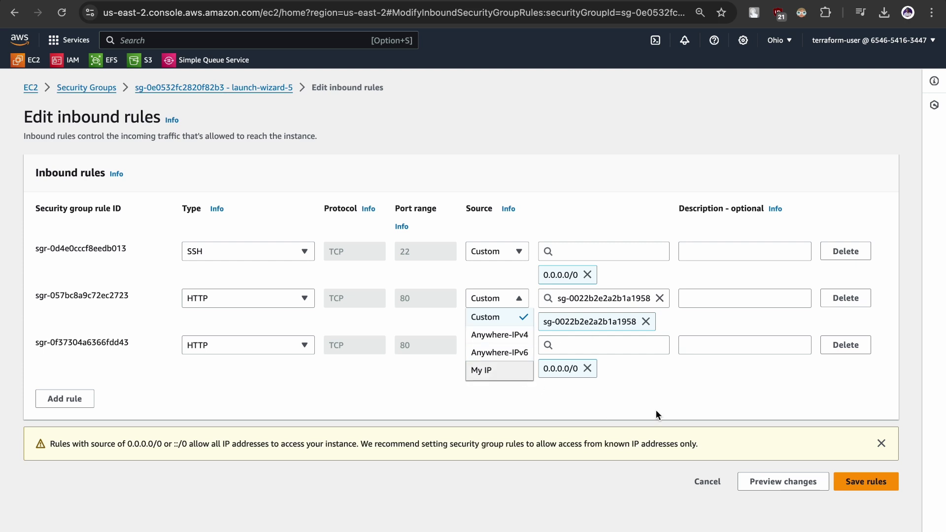
left_click(730, 392)
left_click(511, 298)
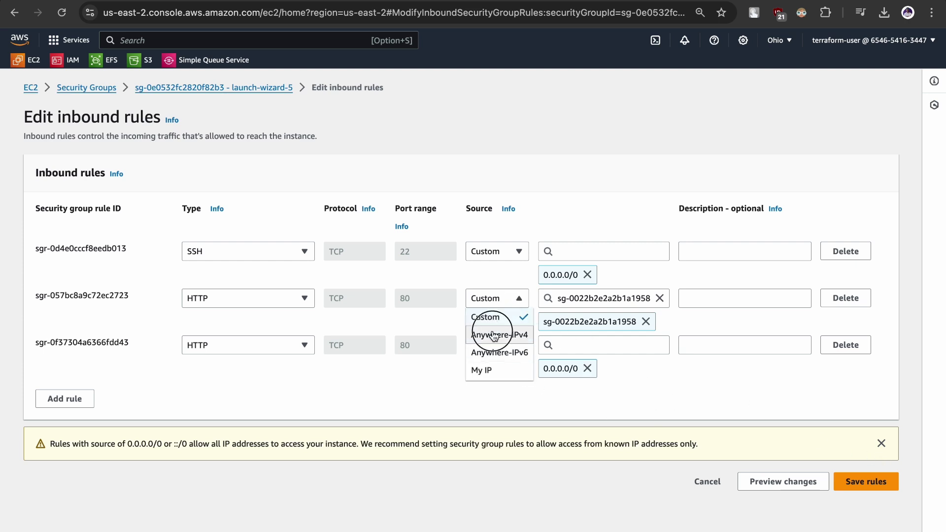
left_click(494, 335)
left_click(480, 293)
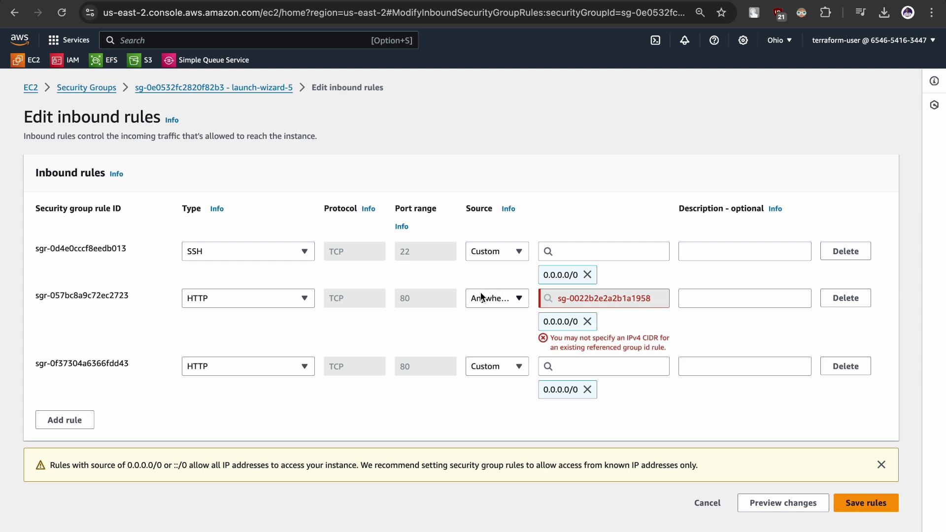
left_click(485, 333)
left_click(492, 302)
left_click(489, 315)
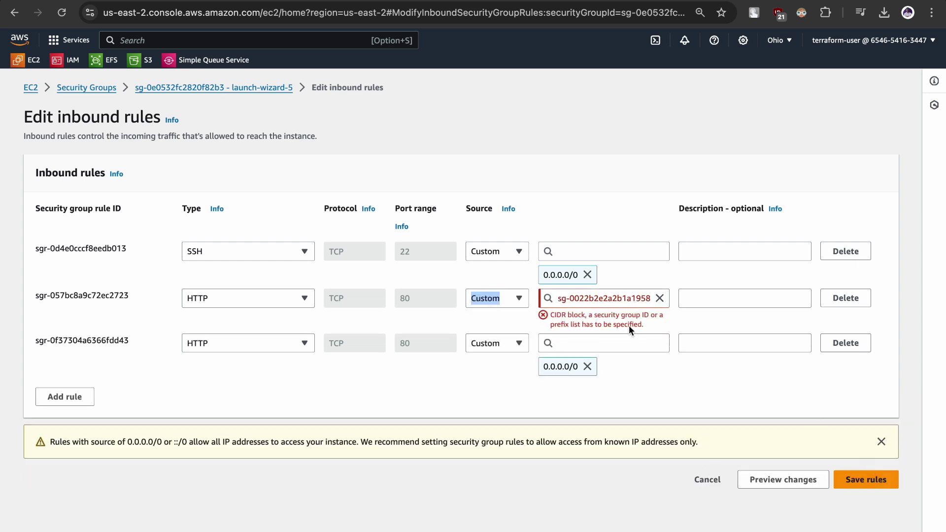
left_click(558, 326)
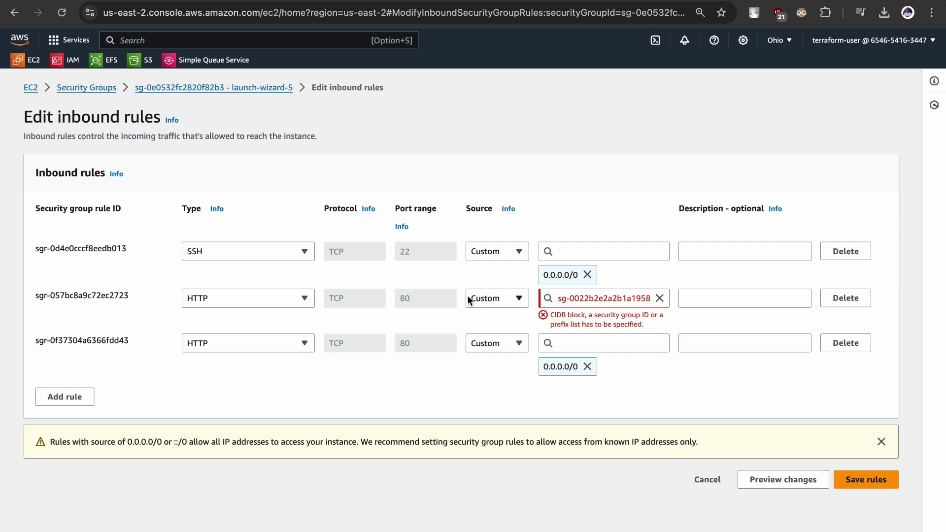
left_click(502, 295)
left_click(500, 321)
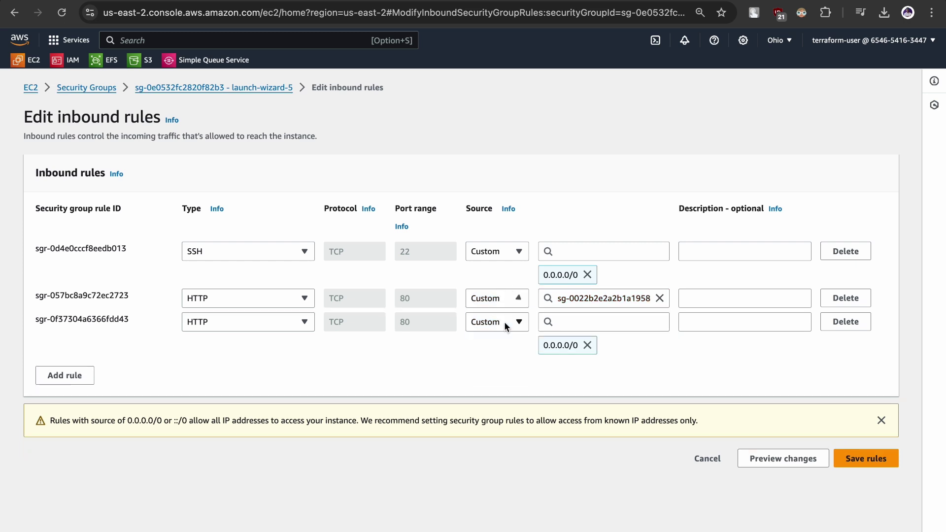
- Delete both existing HTTP inbound rules, keeping only the SSH rule
left_click(846, 297)
left_click(845, 298)
- Add an HTTP inbound rule with the custom source nlb-sg and save the security group's rules
left_click(68, 307)
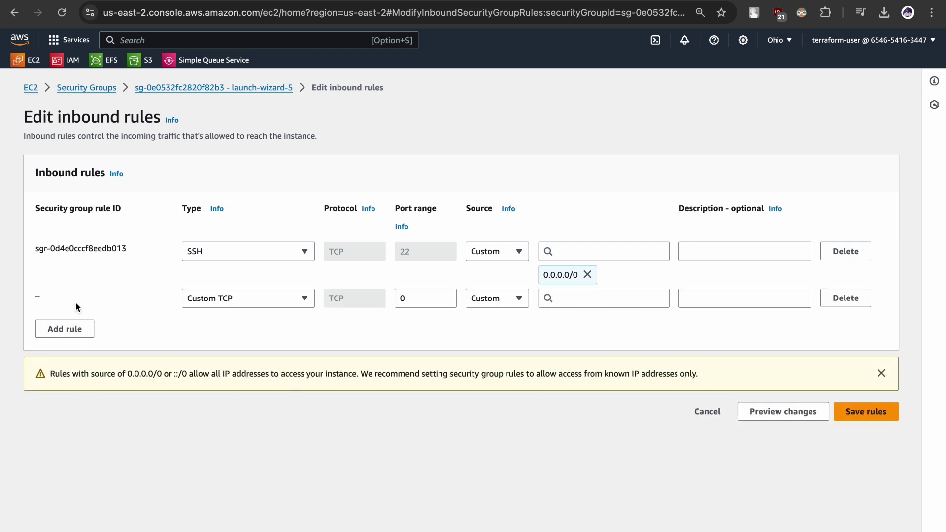
left_click(304, 299)
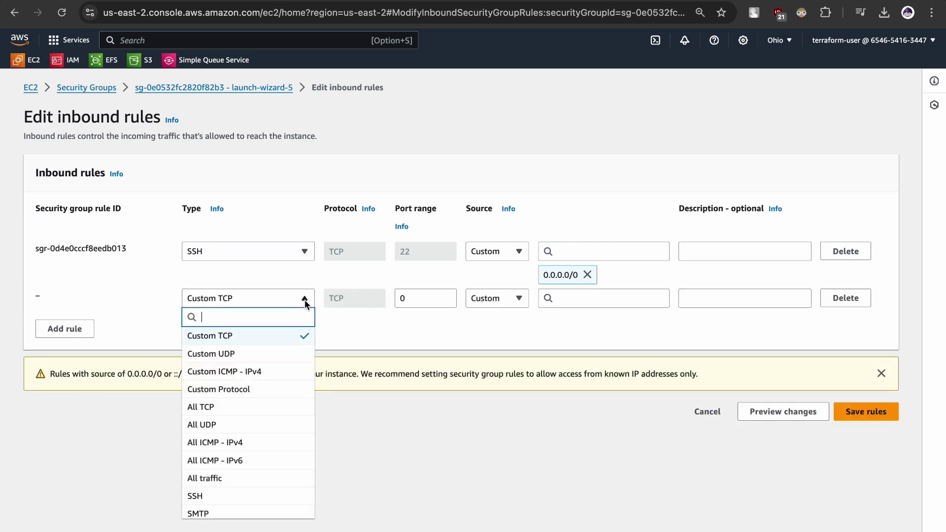
type("ht")
key("BackSpace")
type("ttp")
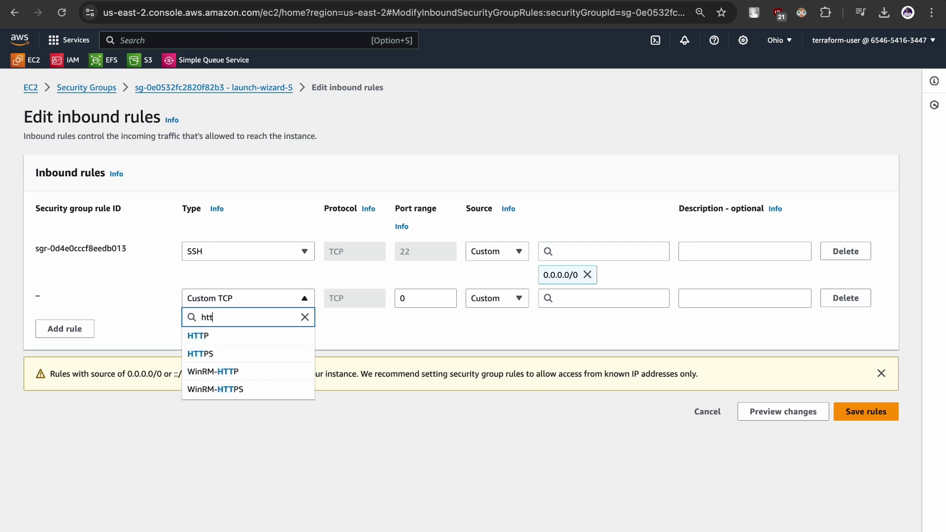
left_click(212, 335)
left_click(483, 298)
left_click(558, 300)
scroll(562, 460, "down", 6)
left_click(579, 419)
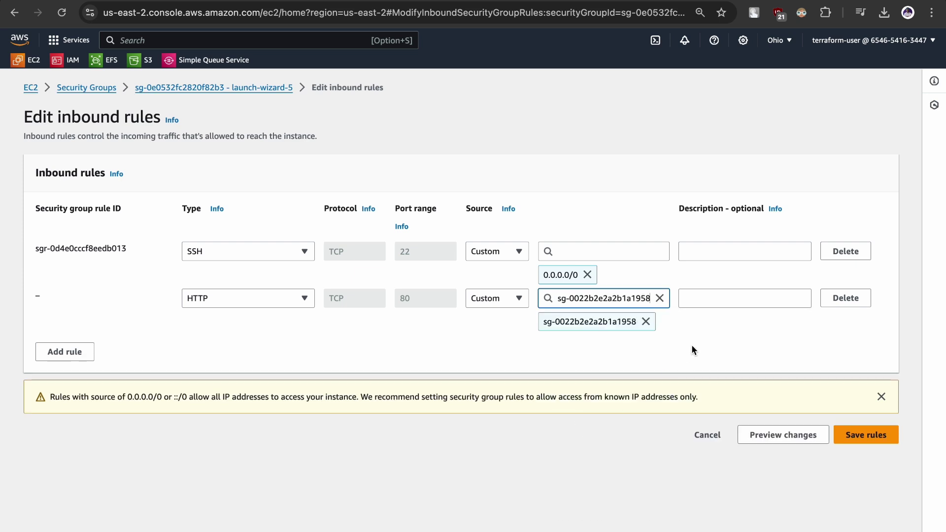
left_click(853, 433)
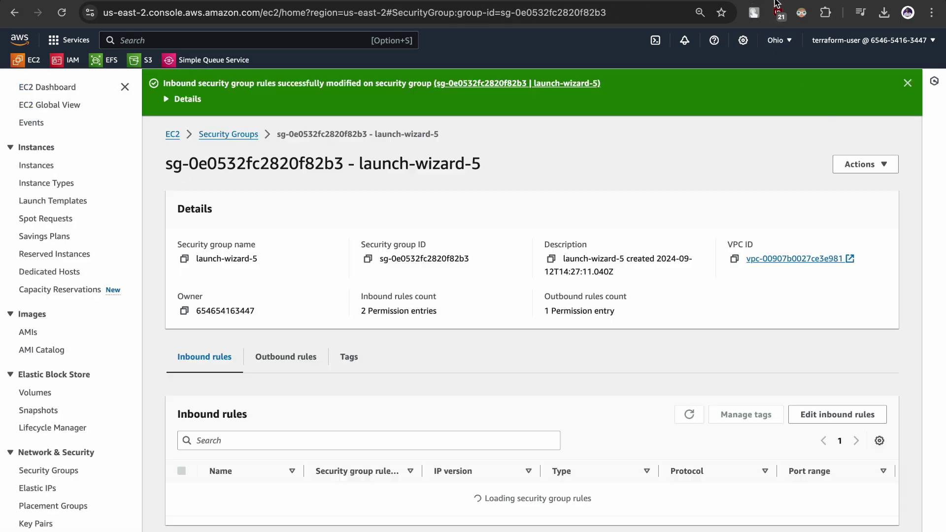
- Return to the load balancer's DNS page and reload it to test access through the load balancer
key("ctrl+Tab")
key("super+r")
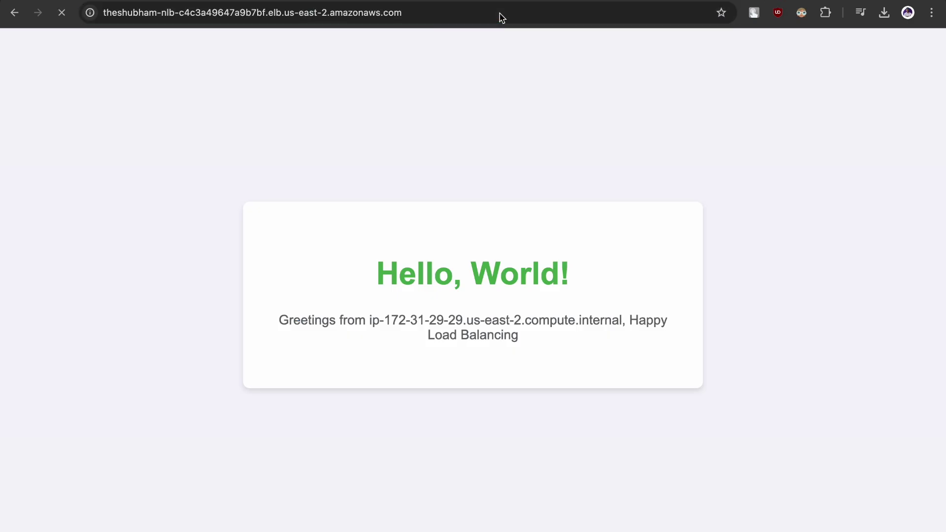